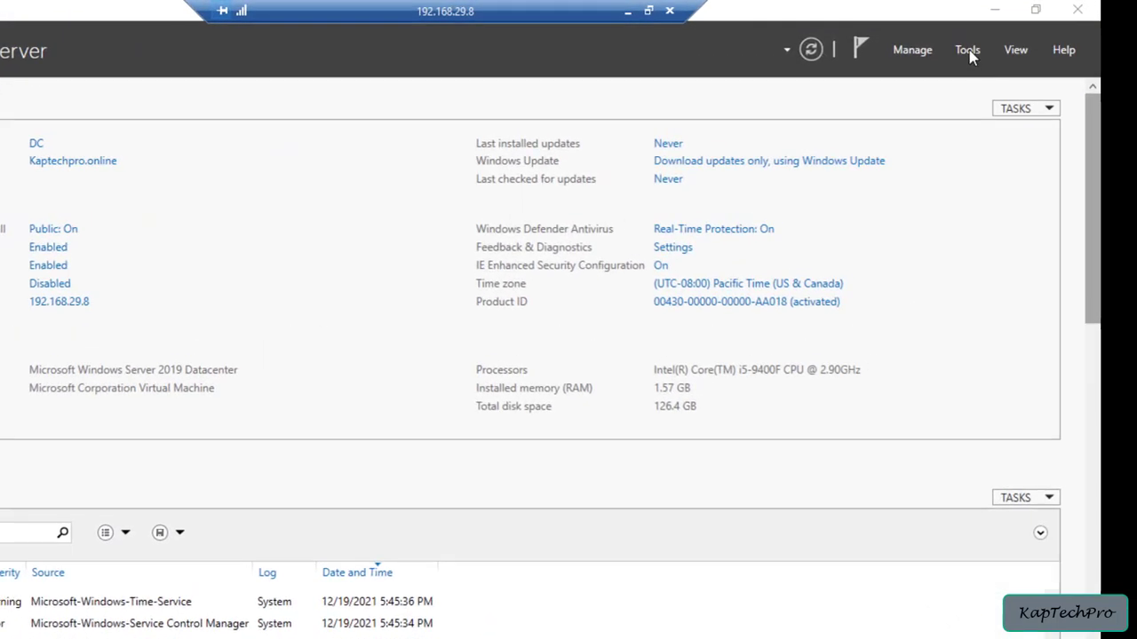
Open Group Policy Management and start editing the Default Domain Policy of the Kaptechpro.online domain
click(968, 52)
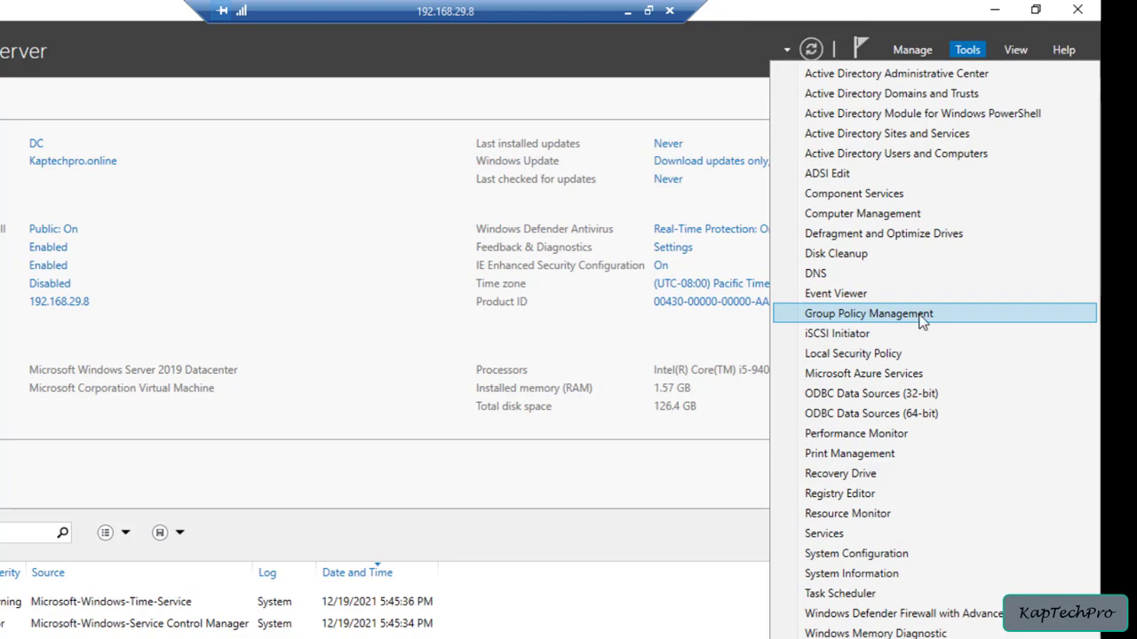
click(817, 316)
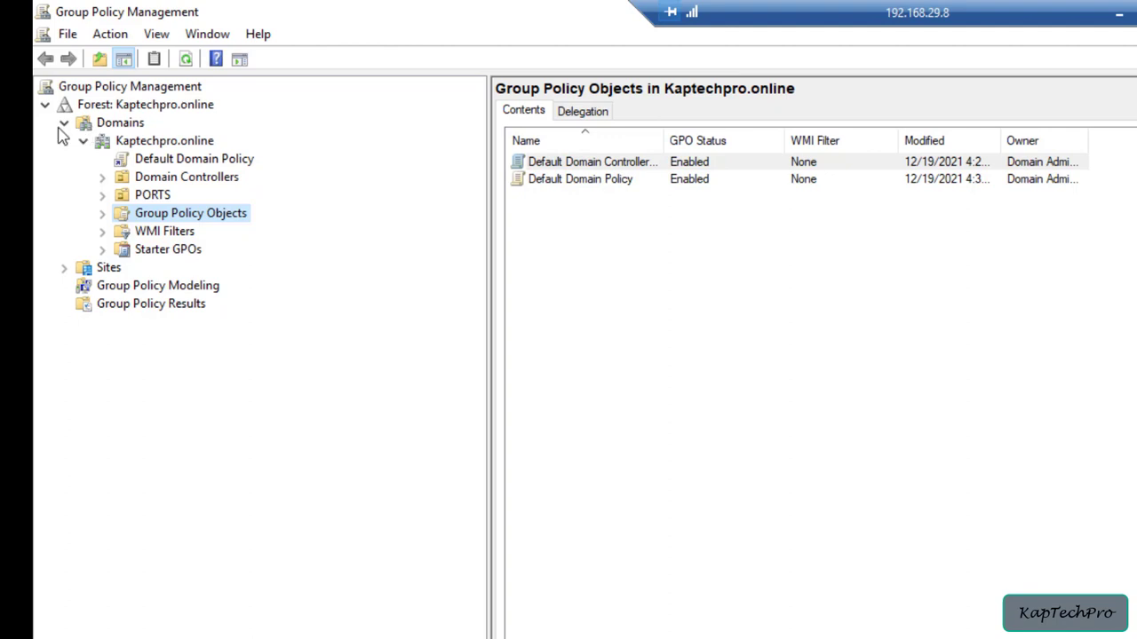
click(138, 146)
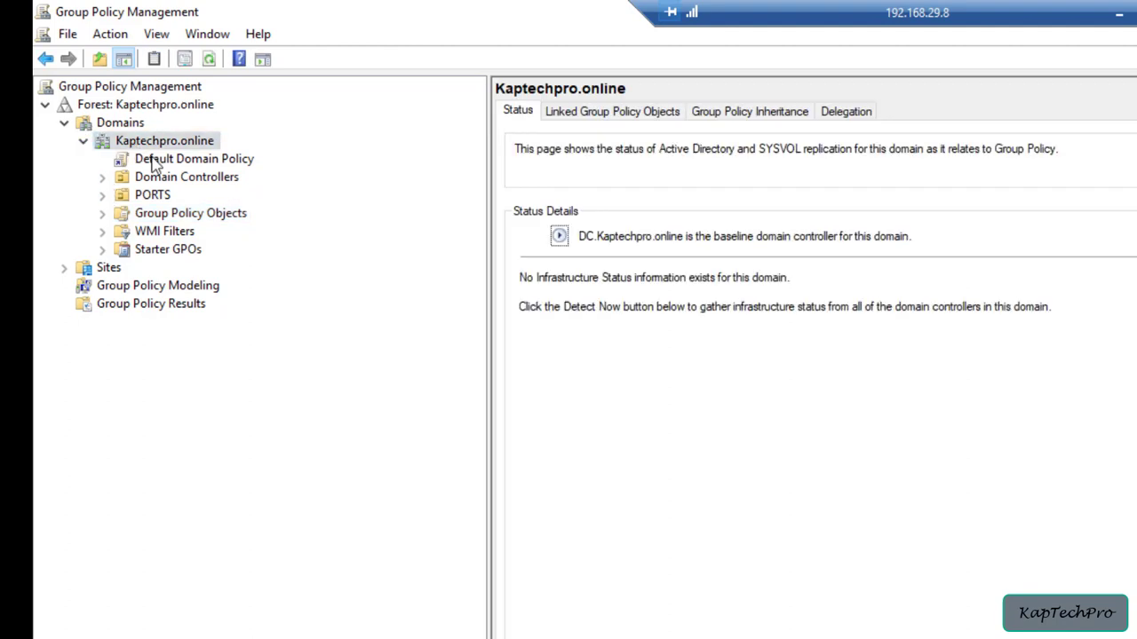
click(153, 164)
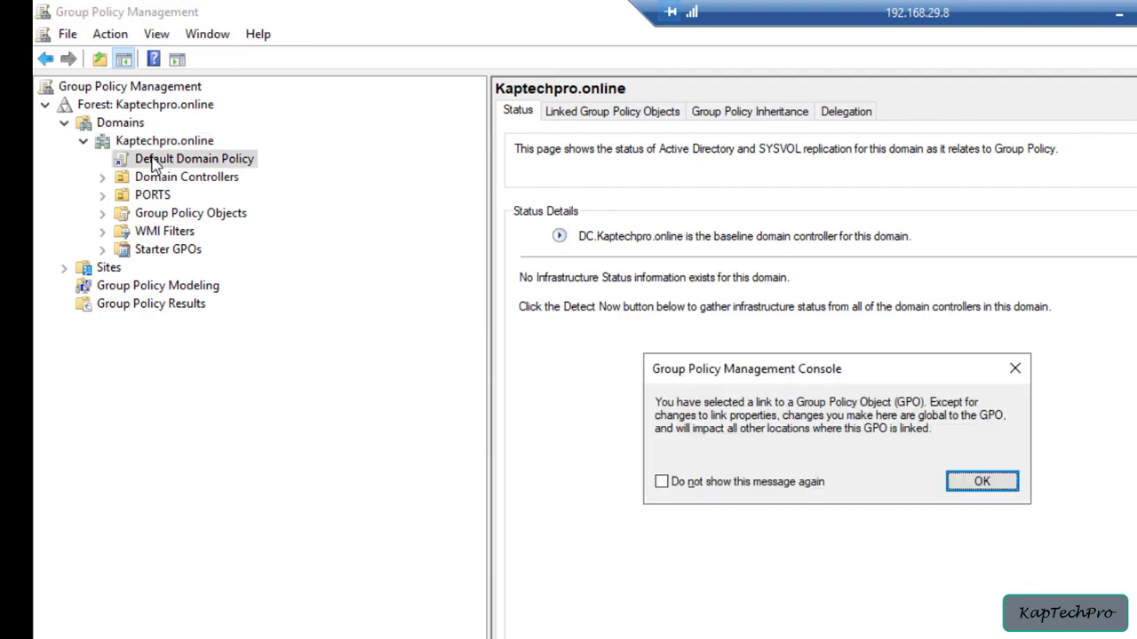
click(975, 487)
right_click(172, 158)
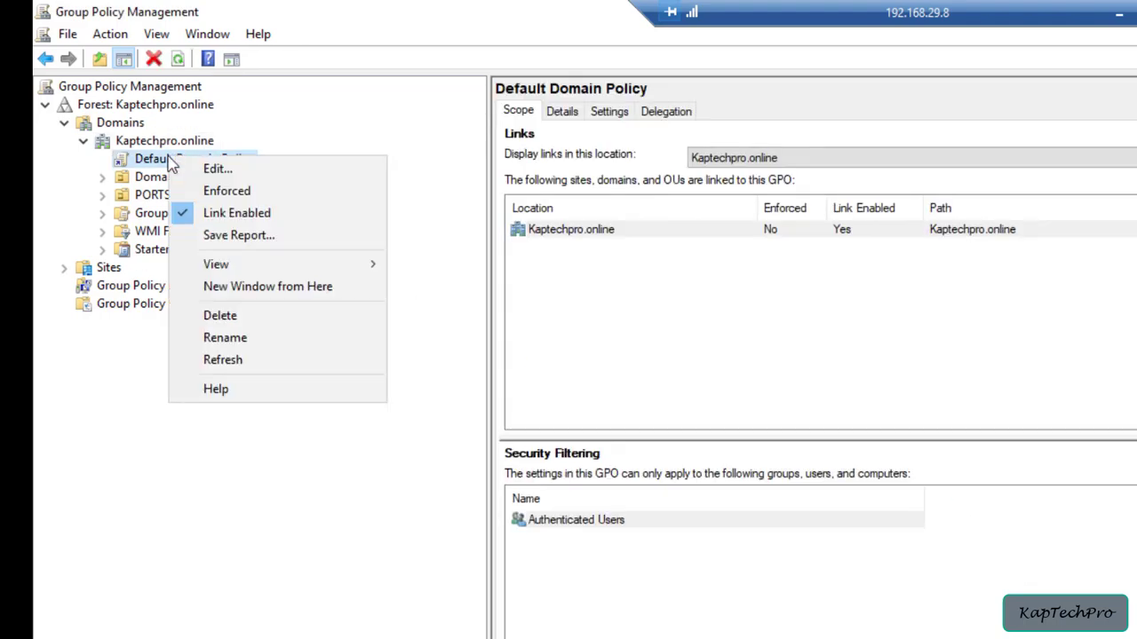
click(215, 170)
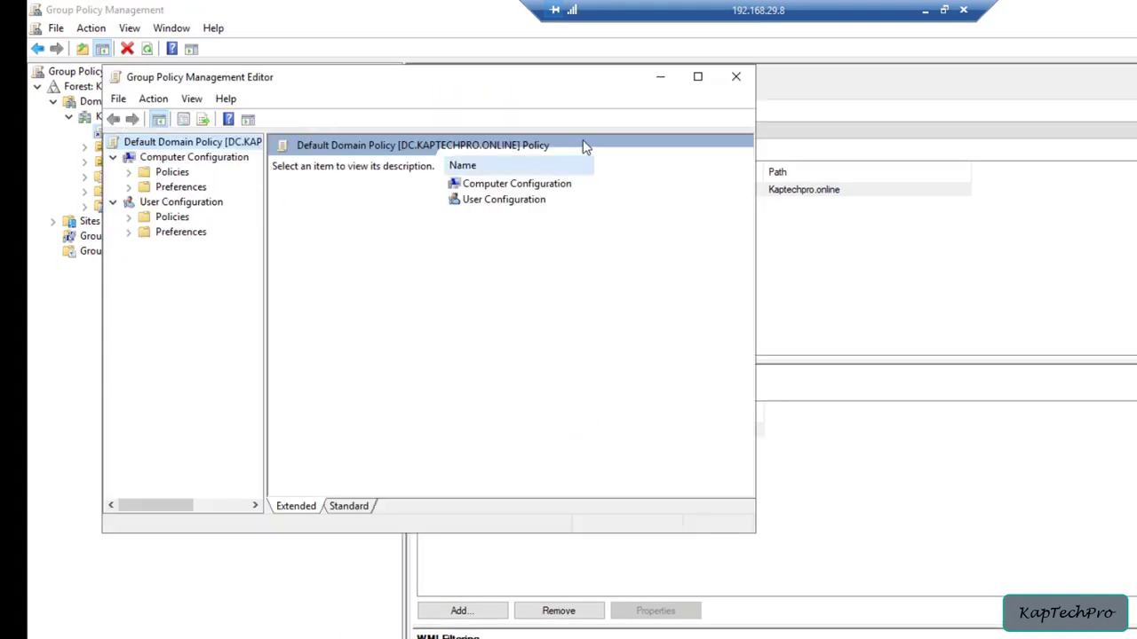
Maximize the policy editor and check where Administrative Templates under Computer Configuration policies are retrieved from, then close it
click(697, 78)
click(53, 103)
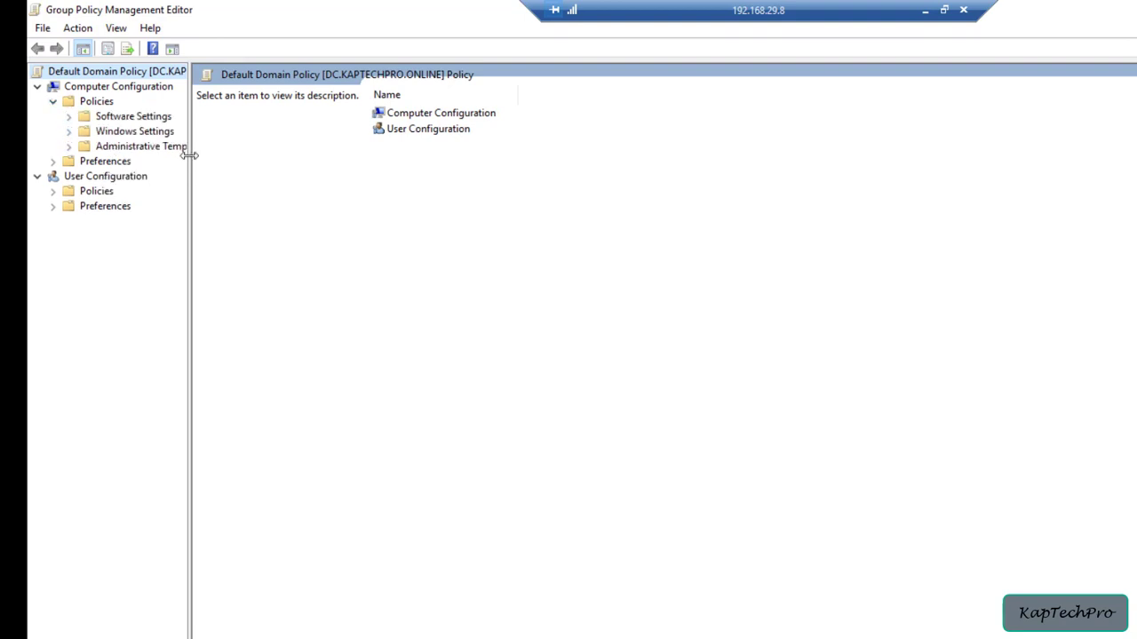
drag(187, 156, 573, 195)
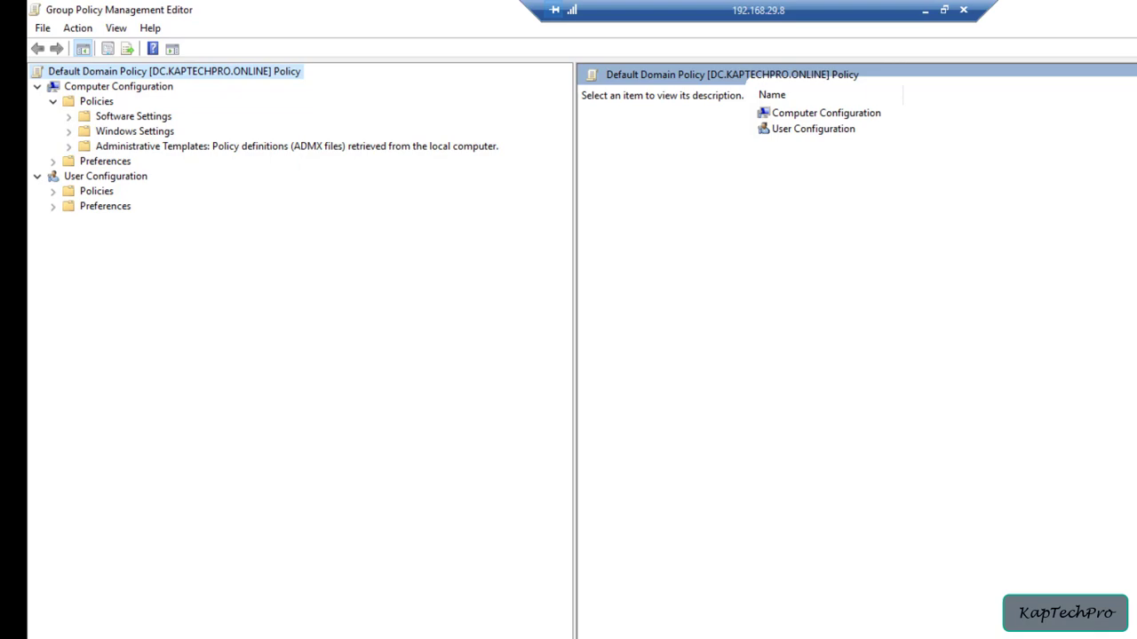
key(alt+F4)
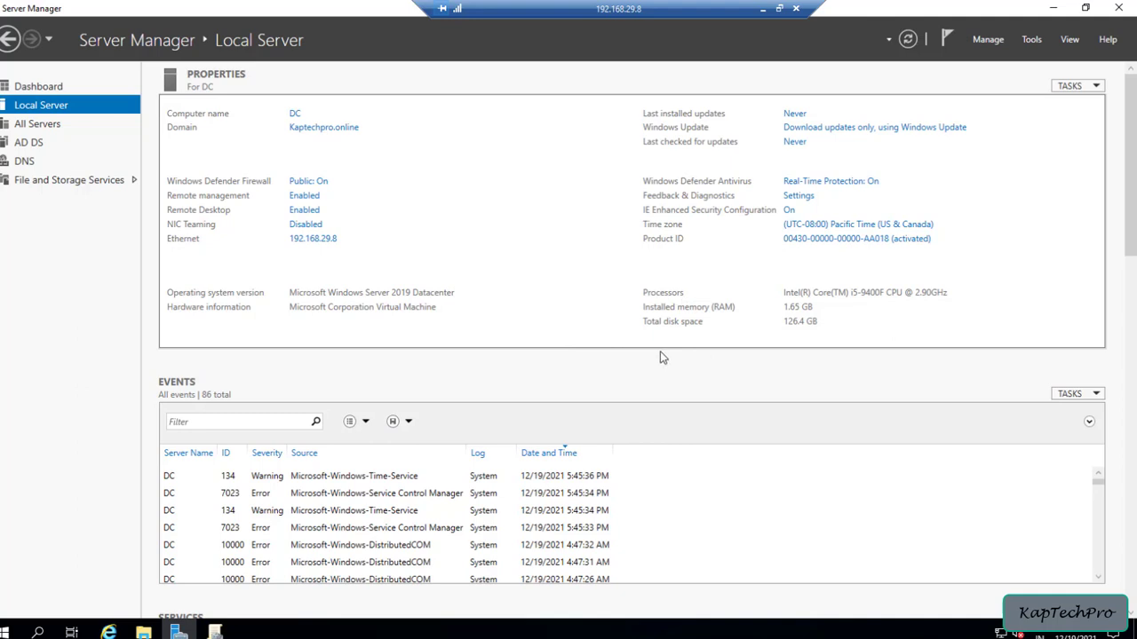
Browse to C:\Windows\PolicyDefinitions in File Explorer and look through the ADMX files
click(145, 631)
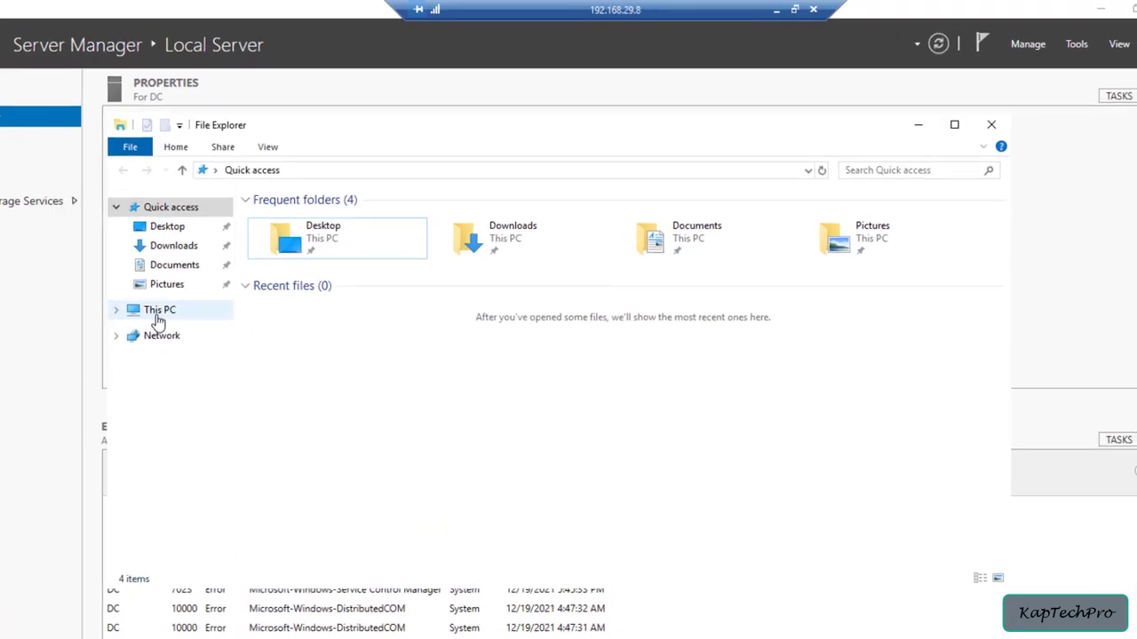
click(207, 278)
double_click(326, 419)
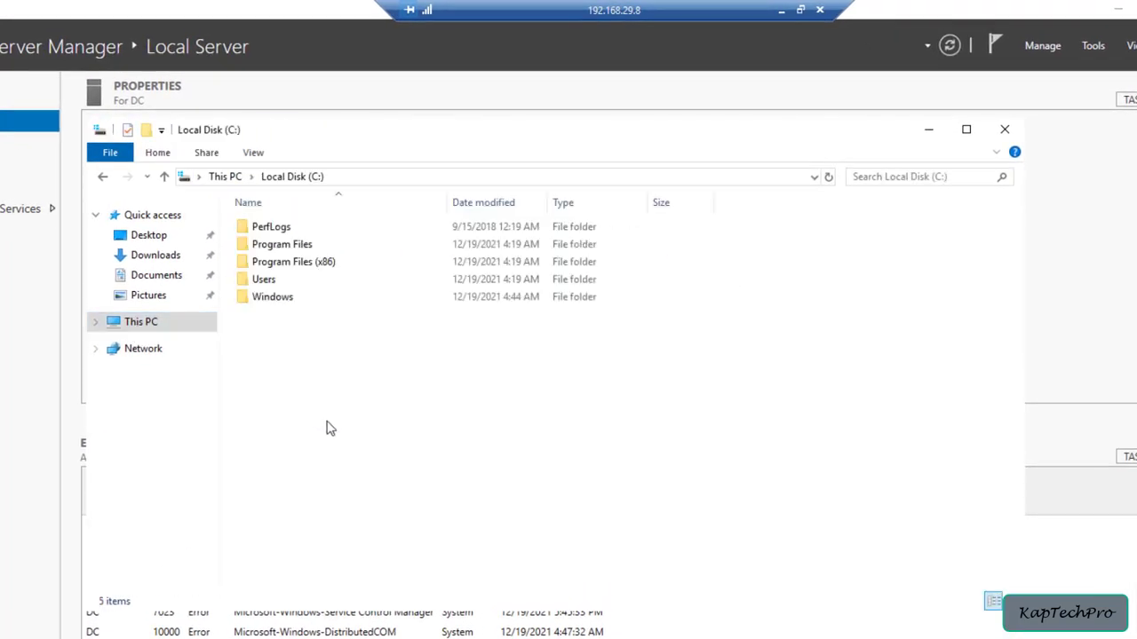
double_click(278, 302)
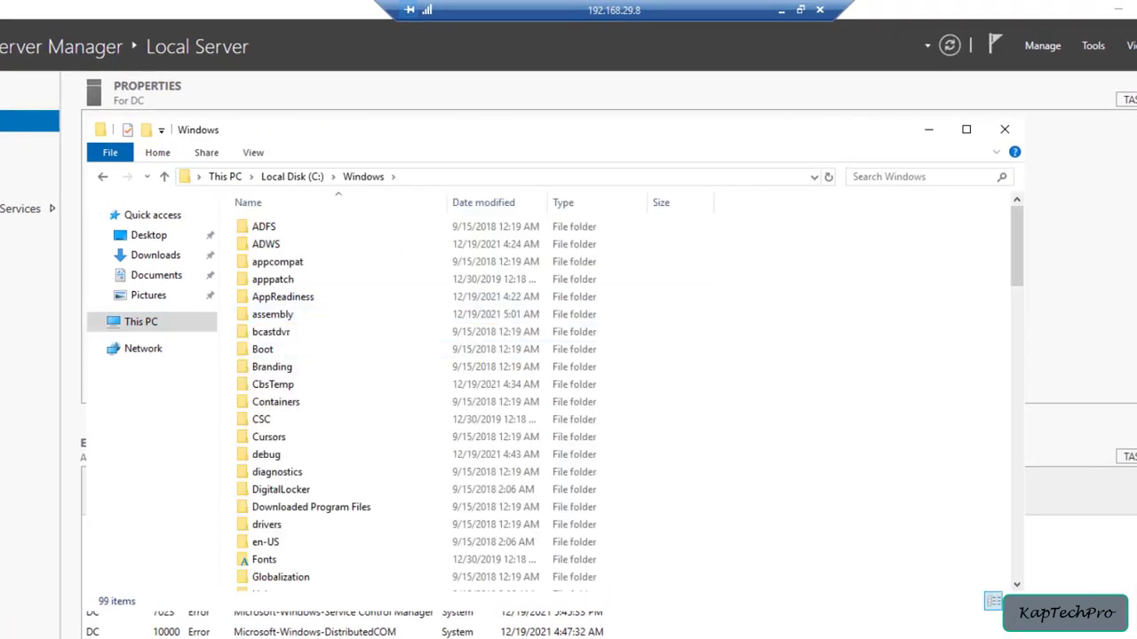
scroll(272, 457, down, 9)
double_click(266, 456)
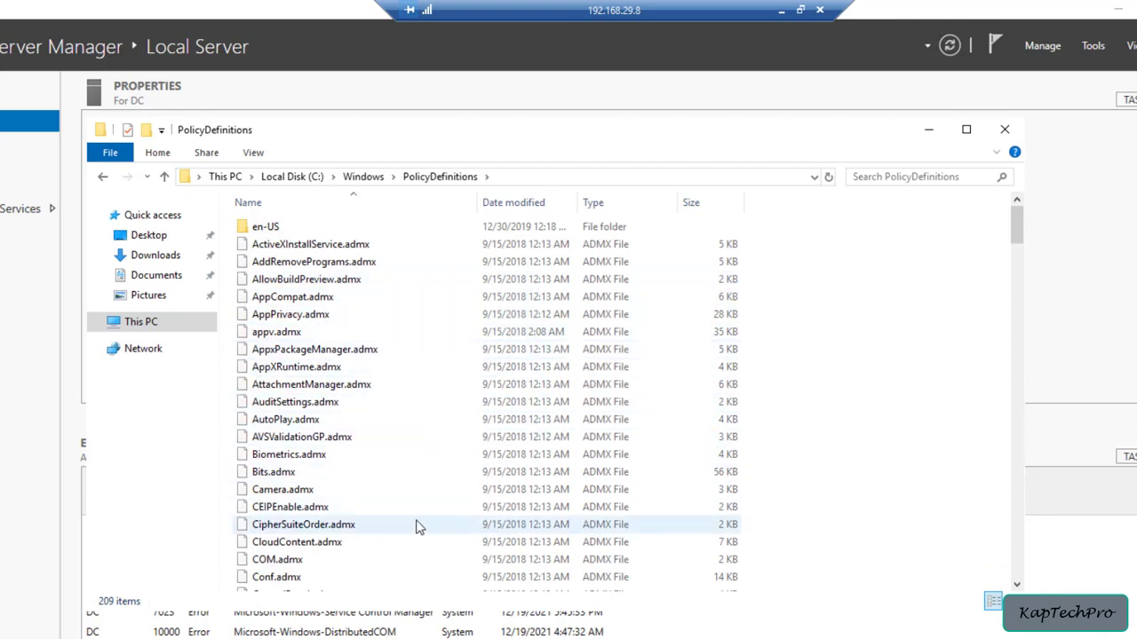
scroll(417, 528, down, 6)
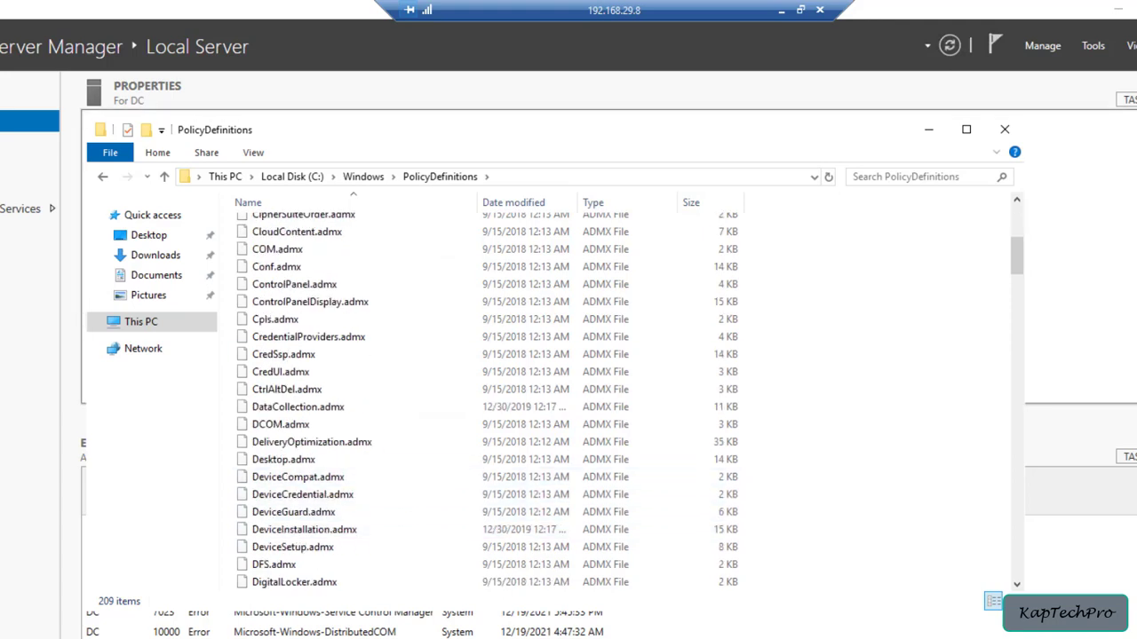
scroll(497, 488, up, 5)
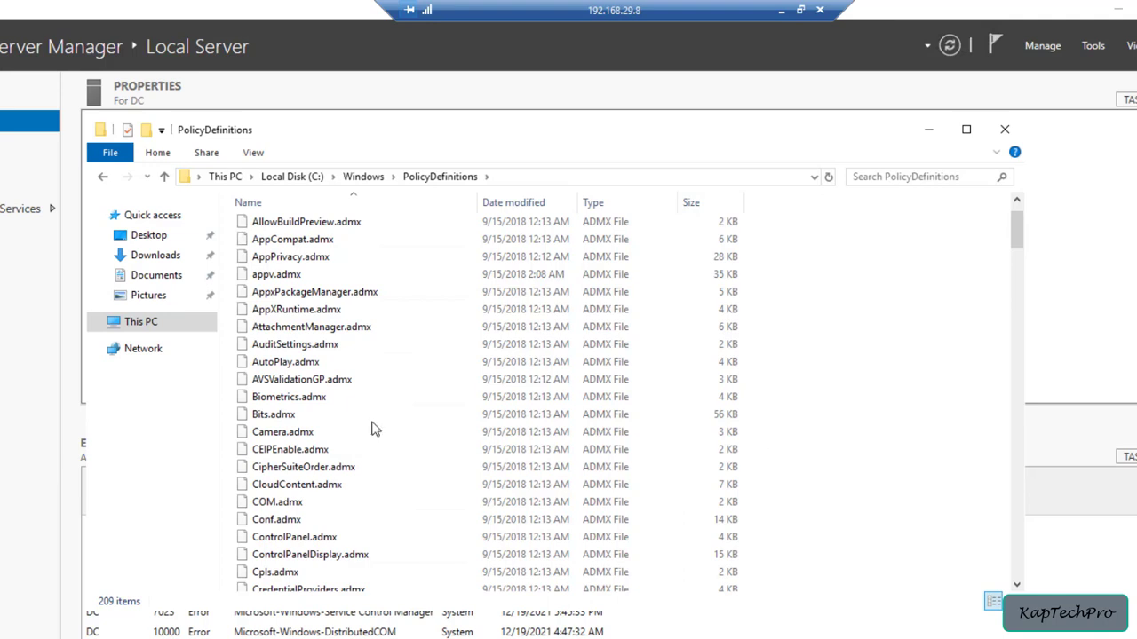
scroll(661, 460, up, 1)
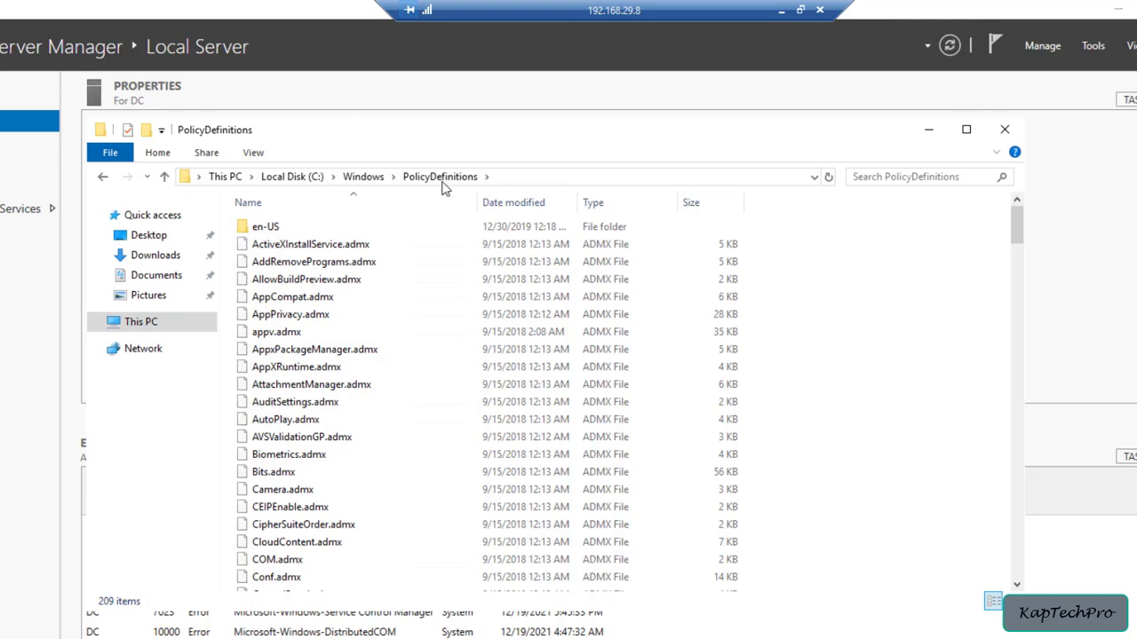
Return to the Windows folder and copy the PolicyDefinitions folder
click(362, 177)
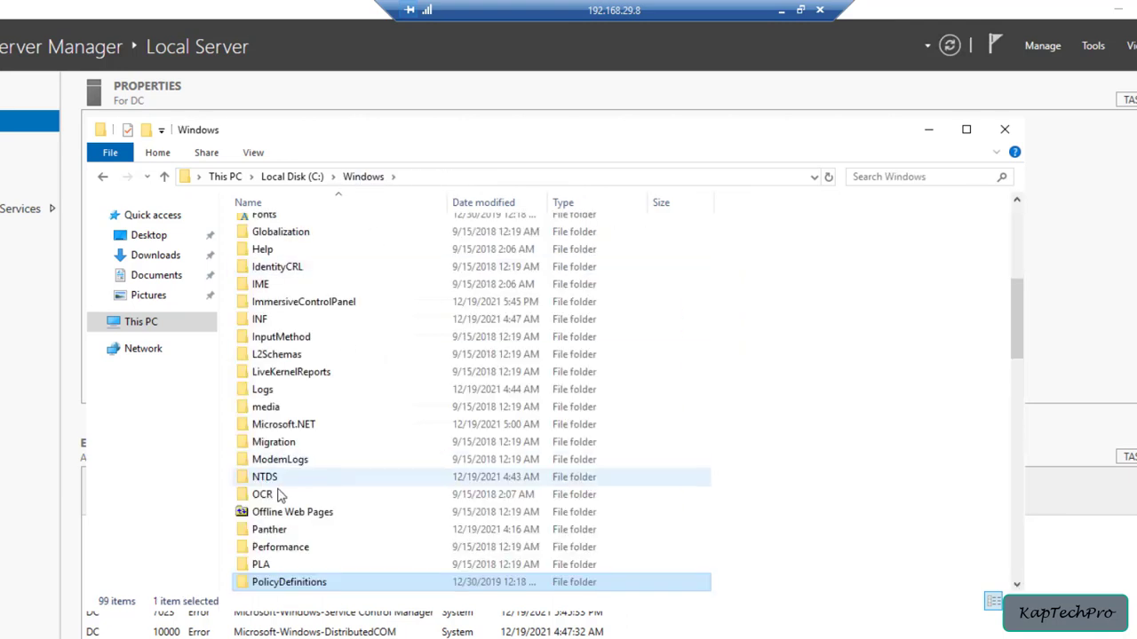
scroll(327, 510, down, 2)
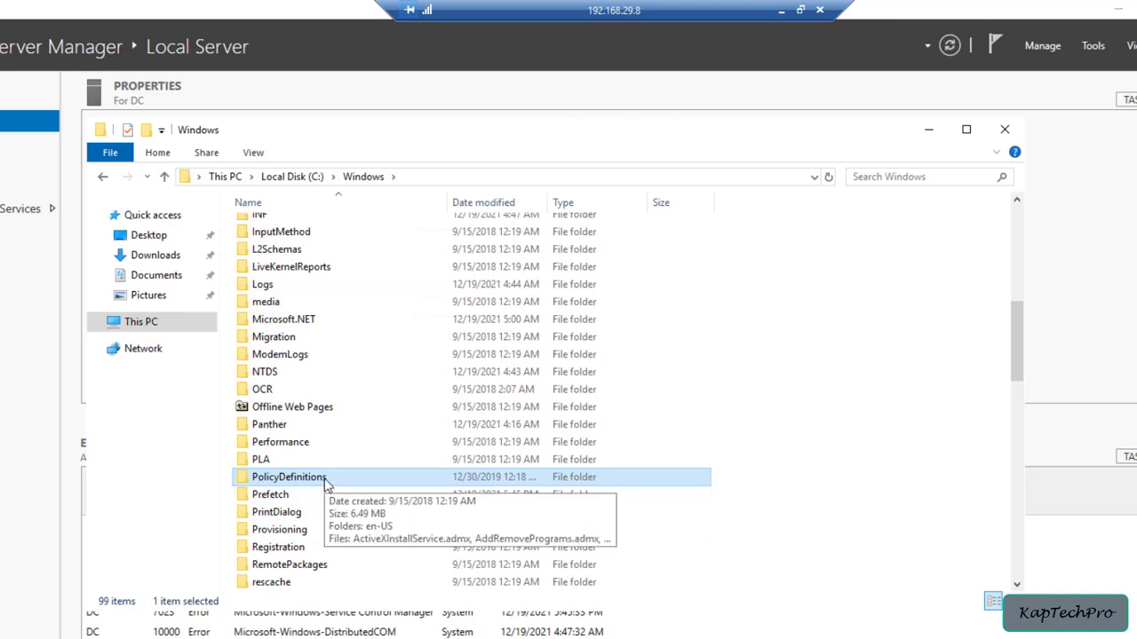
right_click(326, 479)
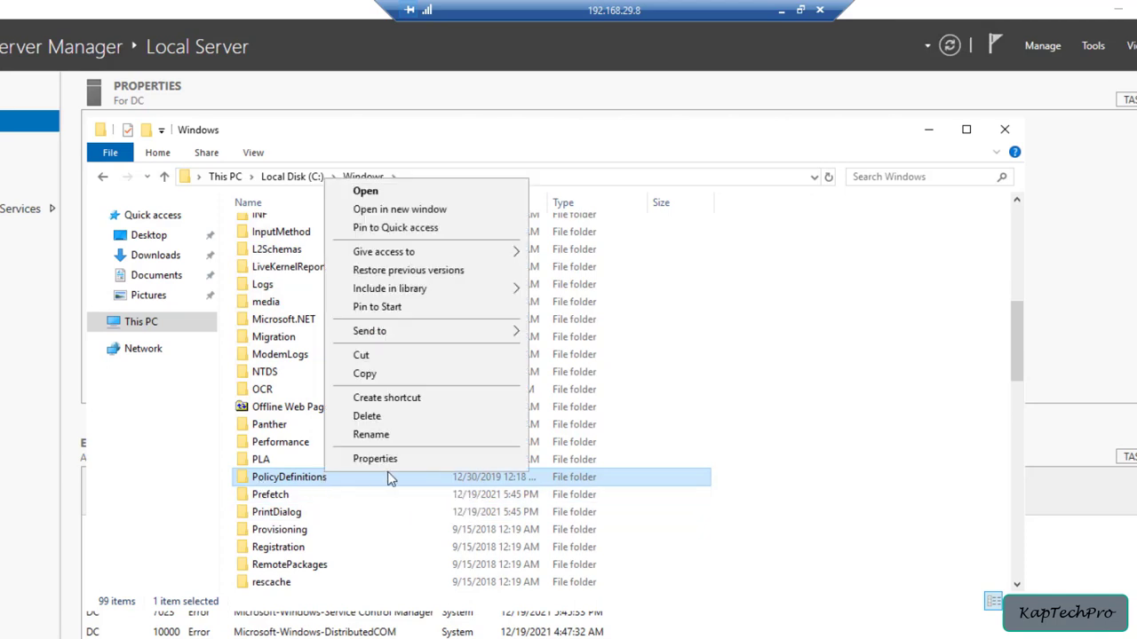
click(410, 374)
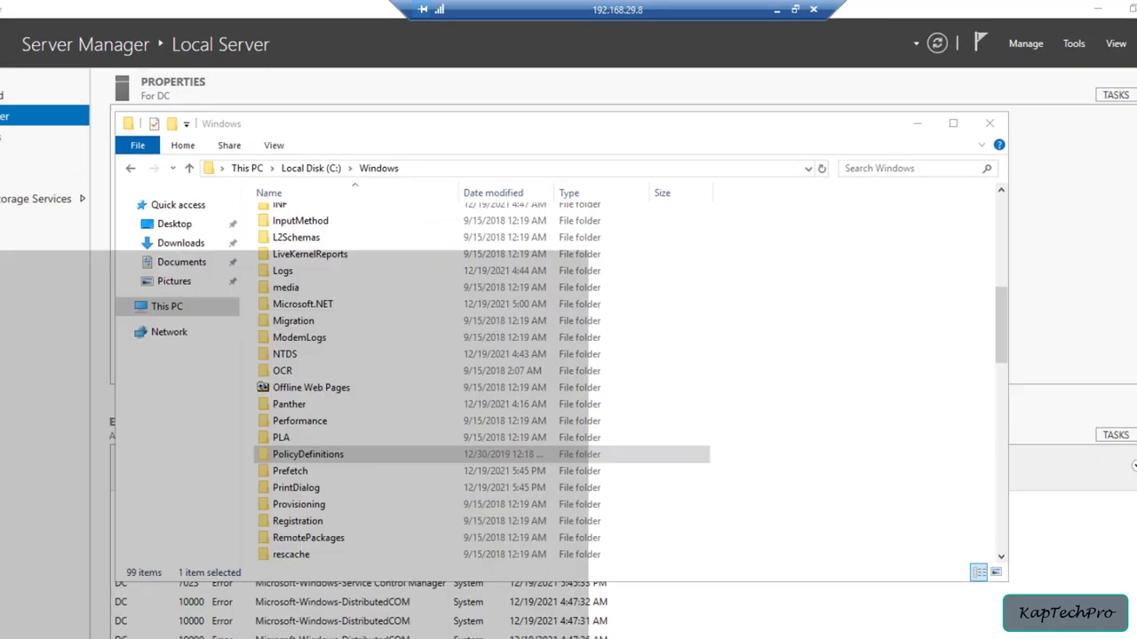
Open \\kaptechpro.online through the Run dialog and browse to the SYSVOL\Kaptechpro.online\Policies folder
key(super)
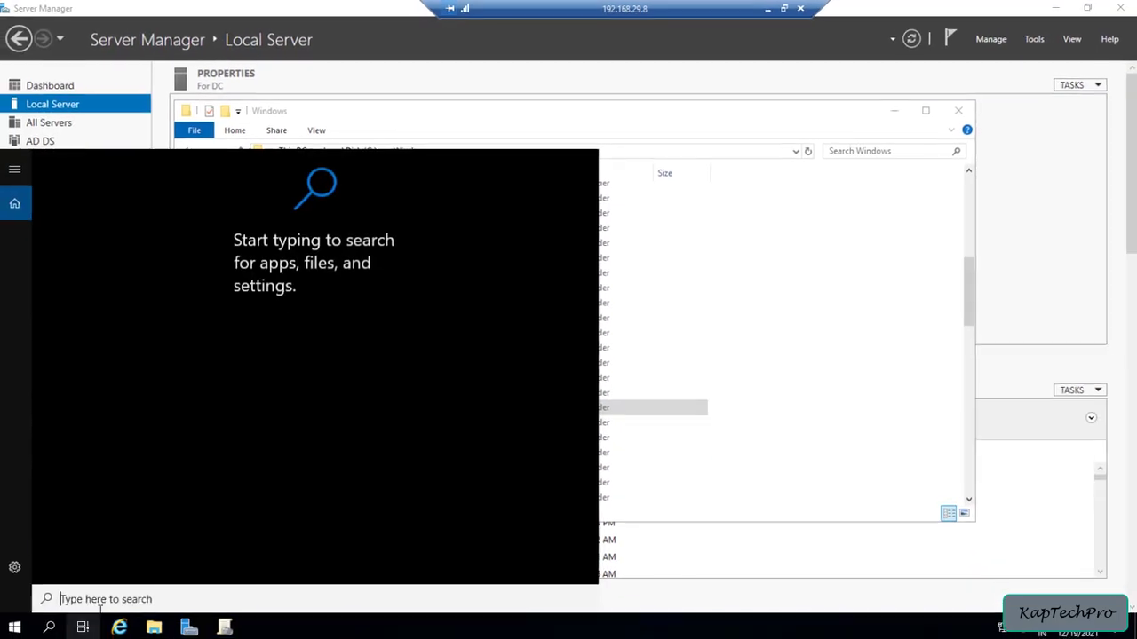
text(run)
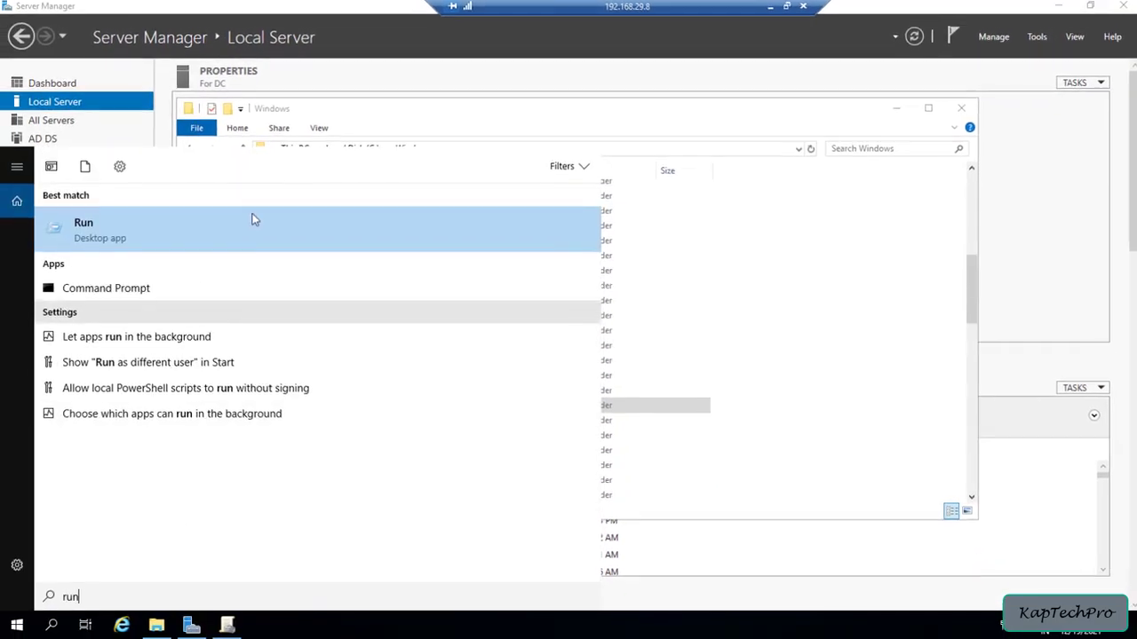
click(252, 219)
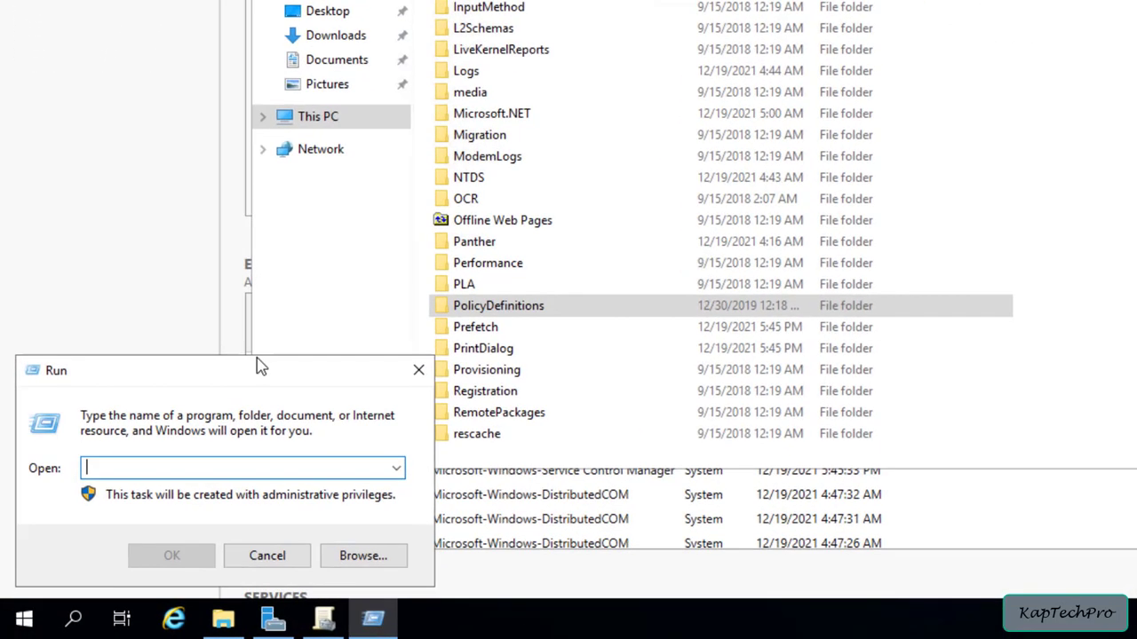
key(ctrl+v)
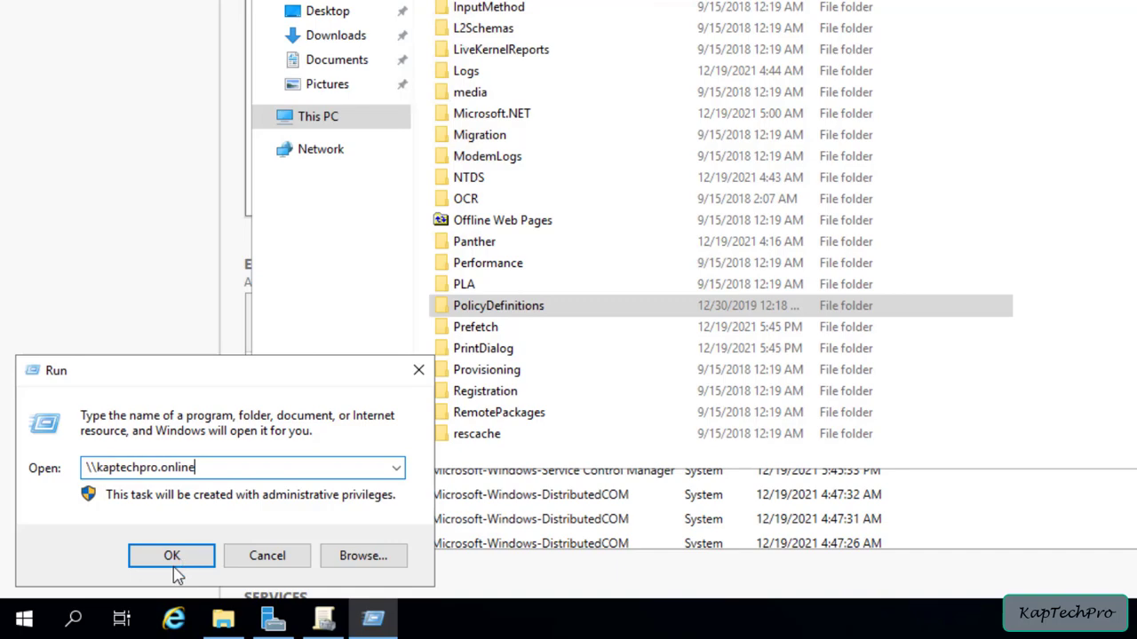
click(172, 558)
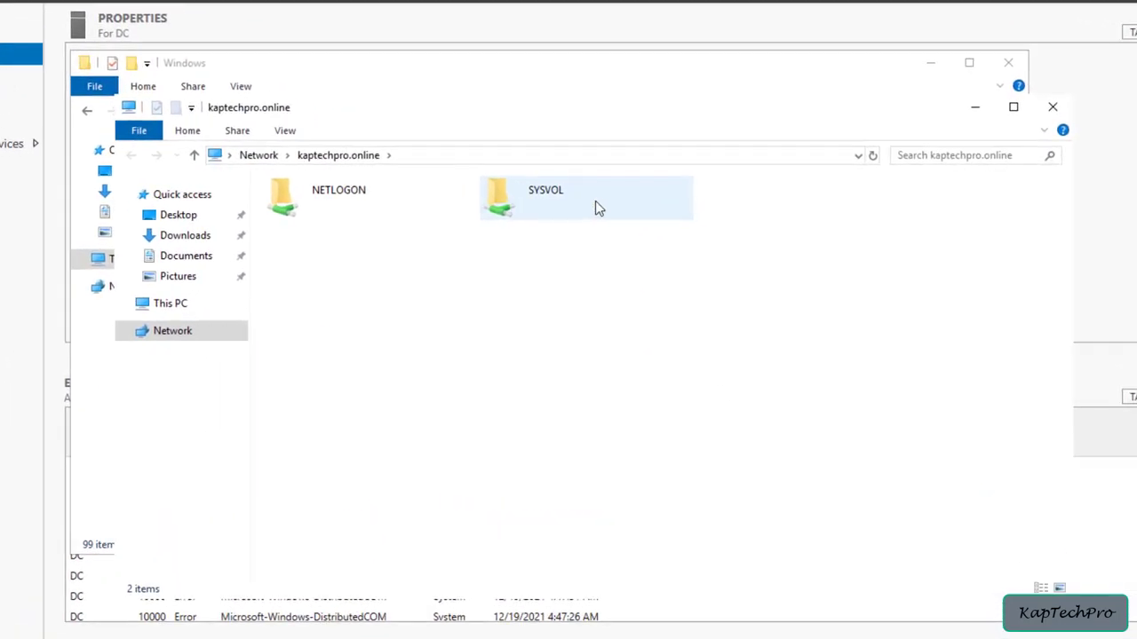
double_click(595, 207)
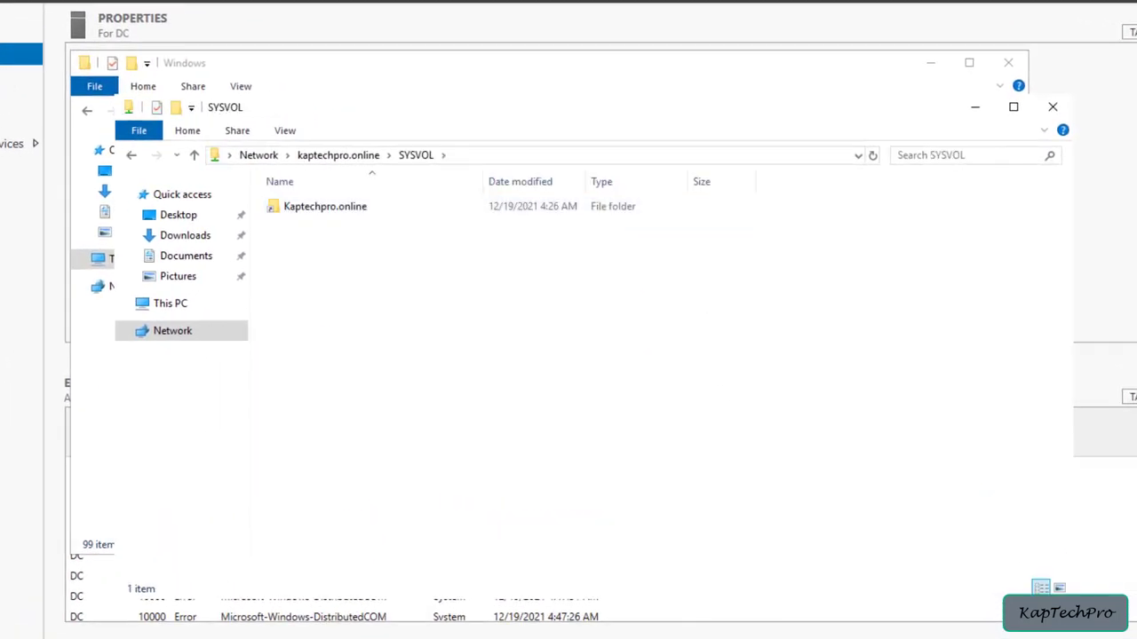
double_click(349, 211)
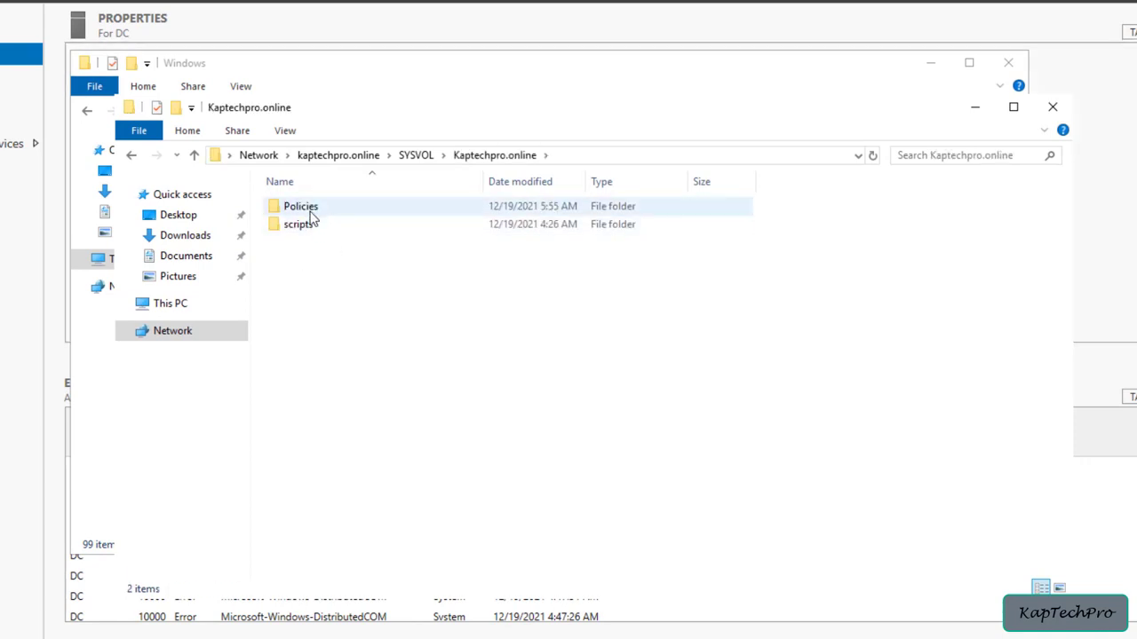
double_click(353, 210)
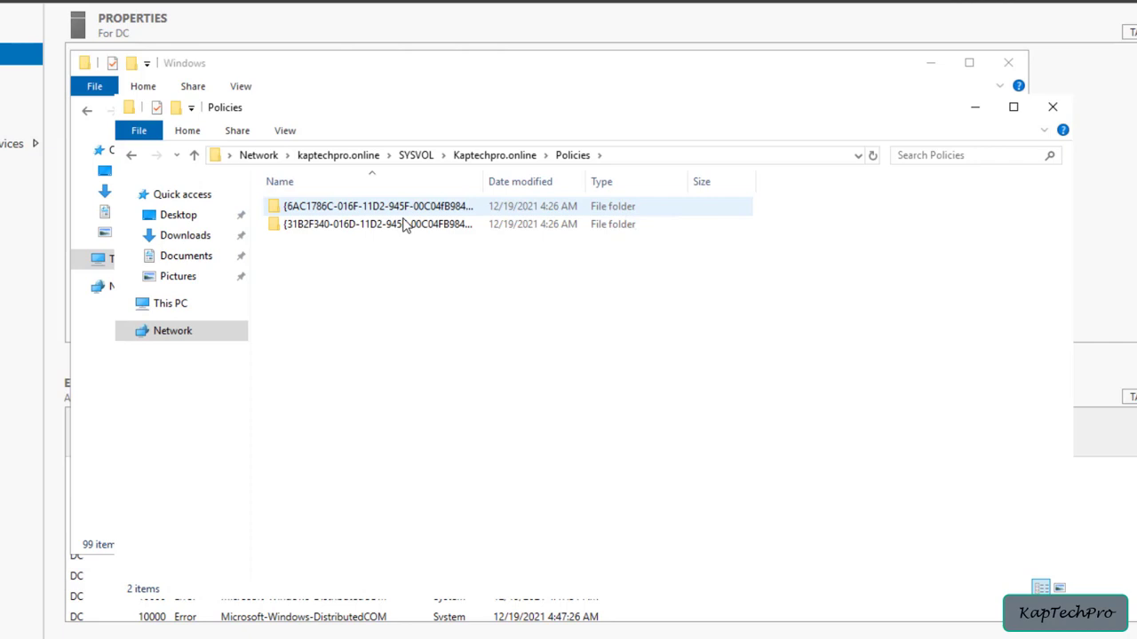
Paste the copied PolicyDefinitions folder into the domain's Policies folder and select it
right_click(346, 265)
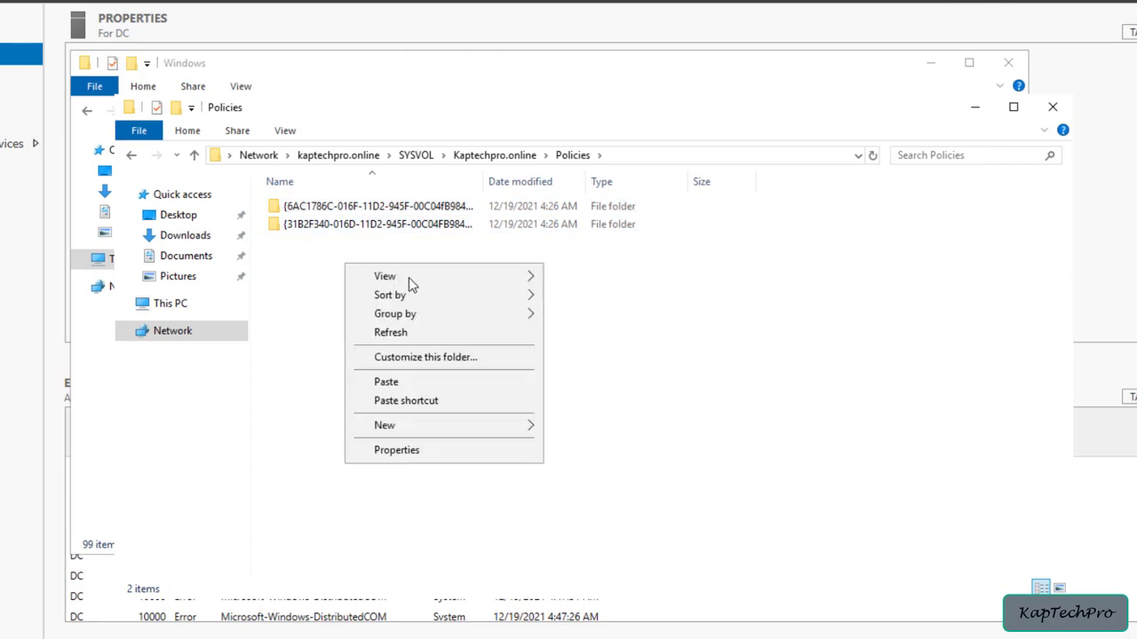
click(408, 384)
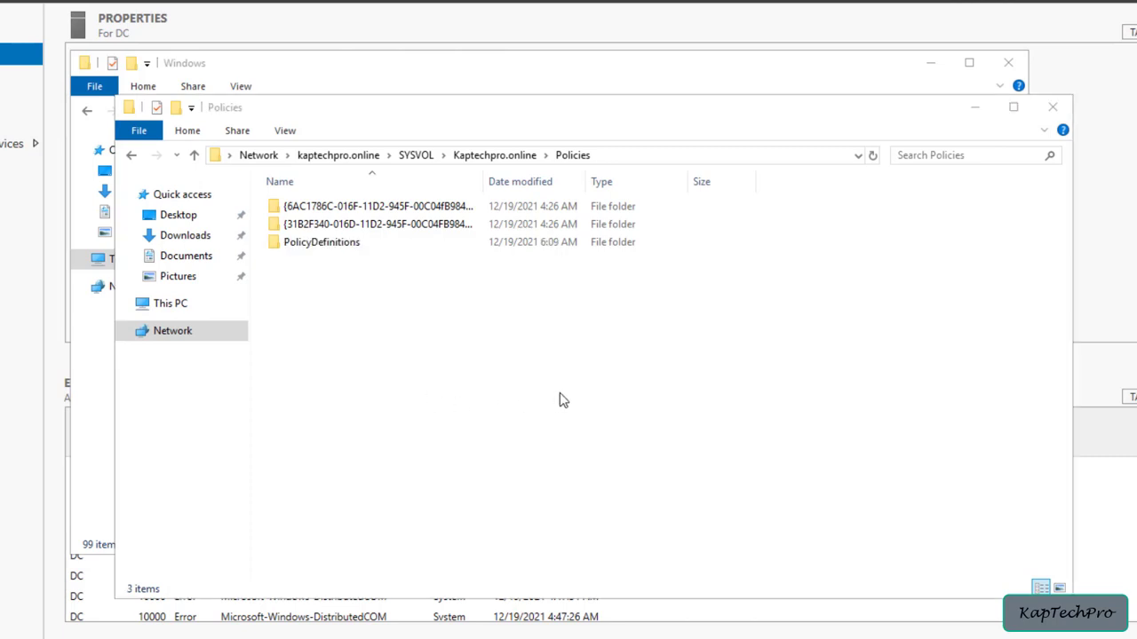
click(398, 252)
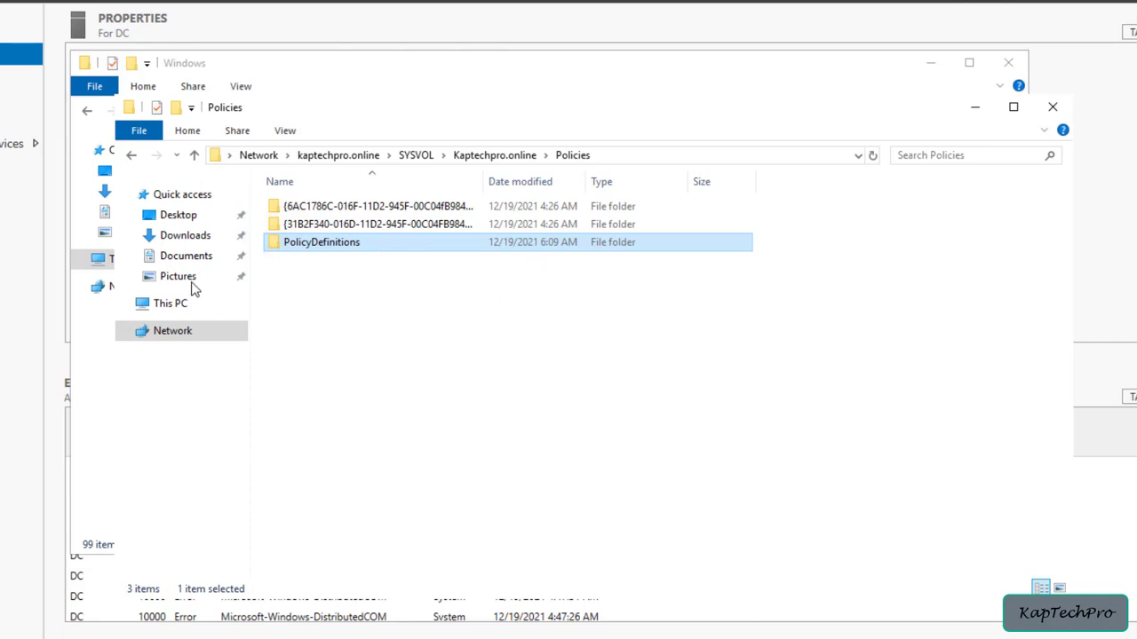
Browse the local C: drive to the C:\Windows\SYSVOL folder
click(171, 304)
double_click(411, 388)
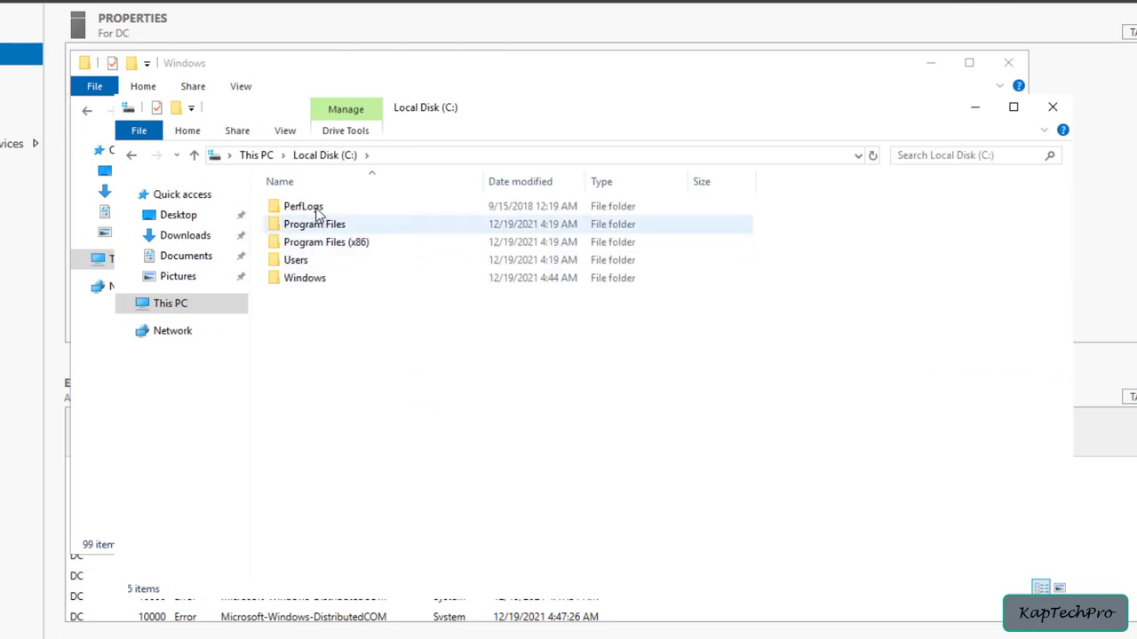
double_click(315, 224)
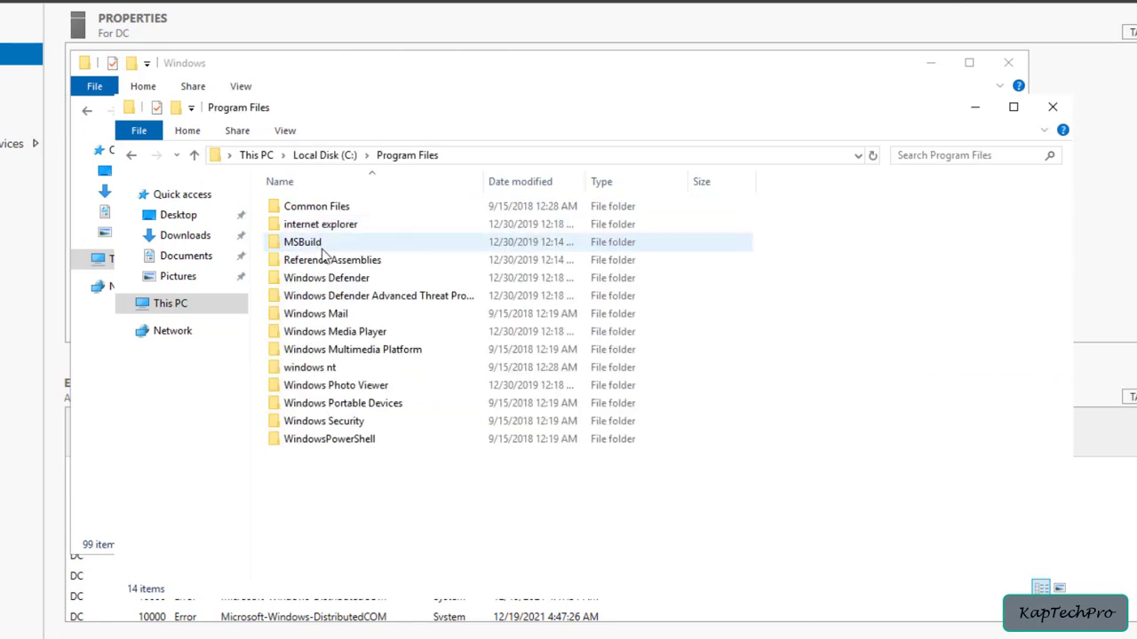
click(131, 156)
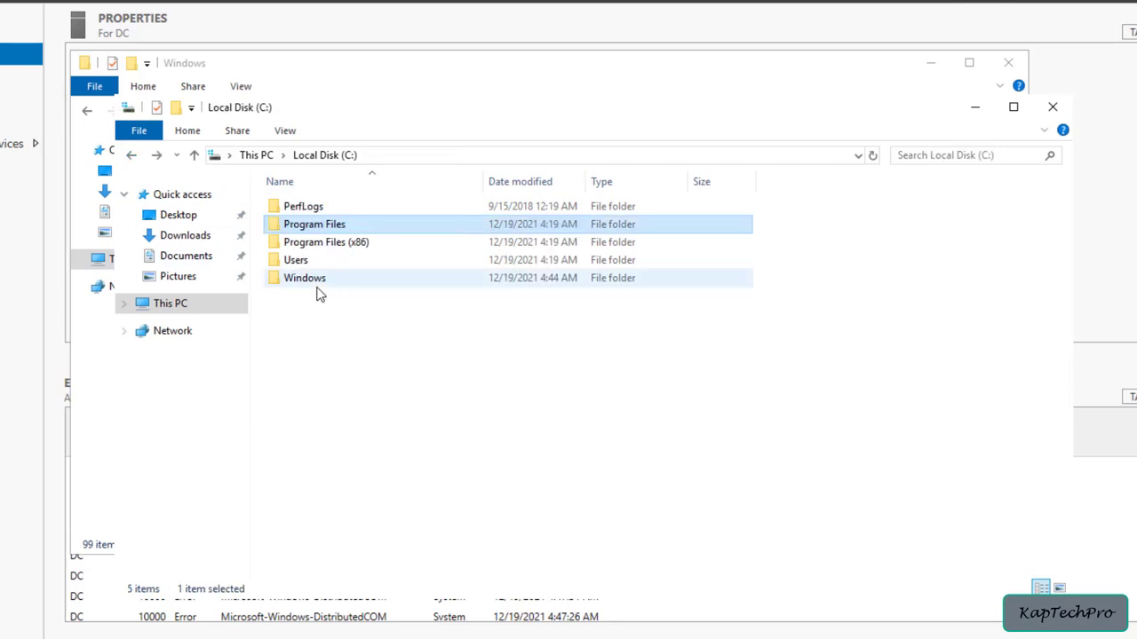
double_click(325, 282)
scroll(333, 356, down, 12)
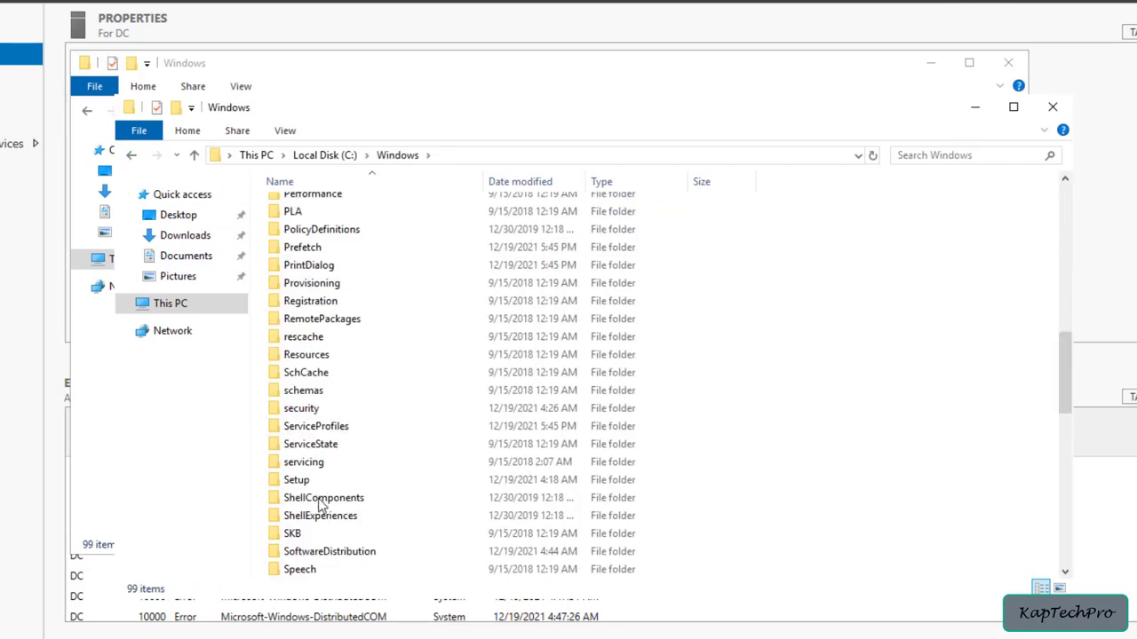
click(388, 498)
scroll(402, 481, down, 1)
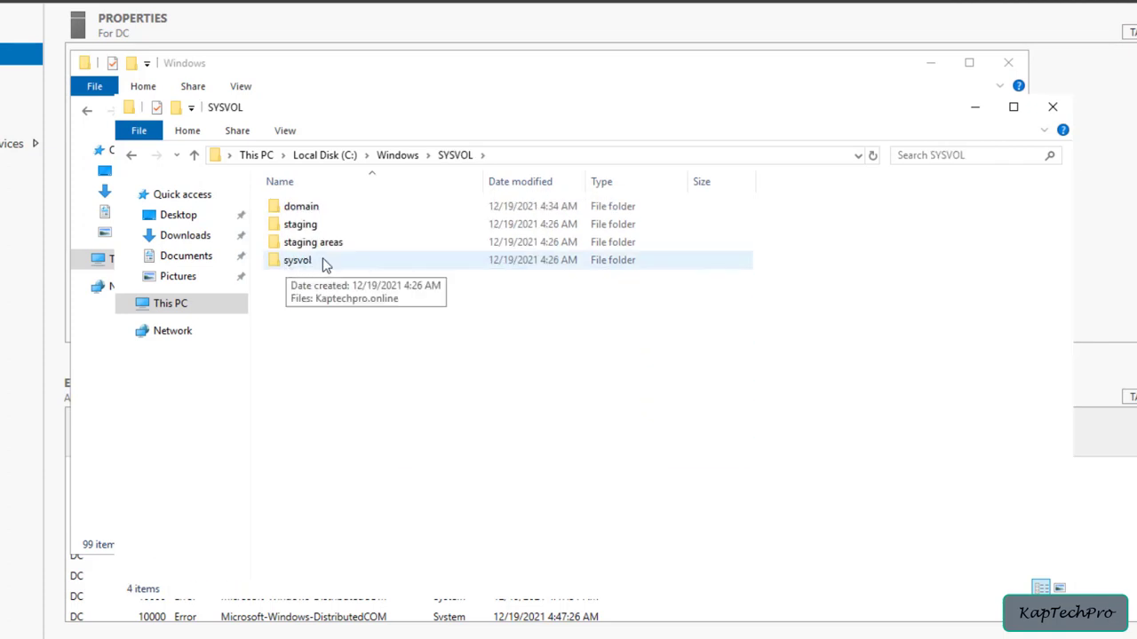
Open sysvol\Kaptechpro.online\Policies inside the local SYSVOL folder and select the PolicyDefinitions folder to check the copy
double_click(325, 263)
double_click(335, 213)
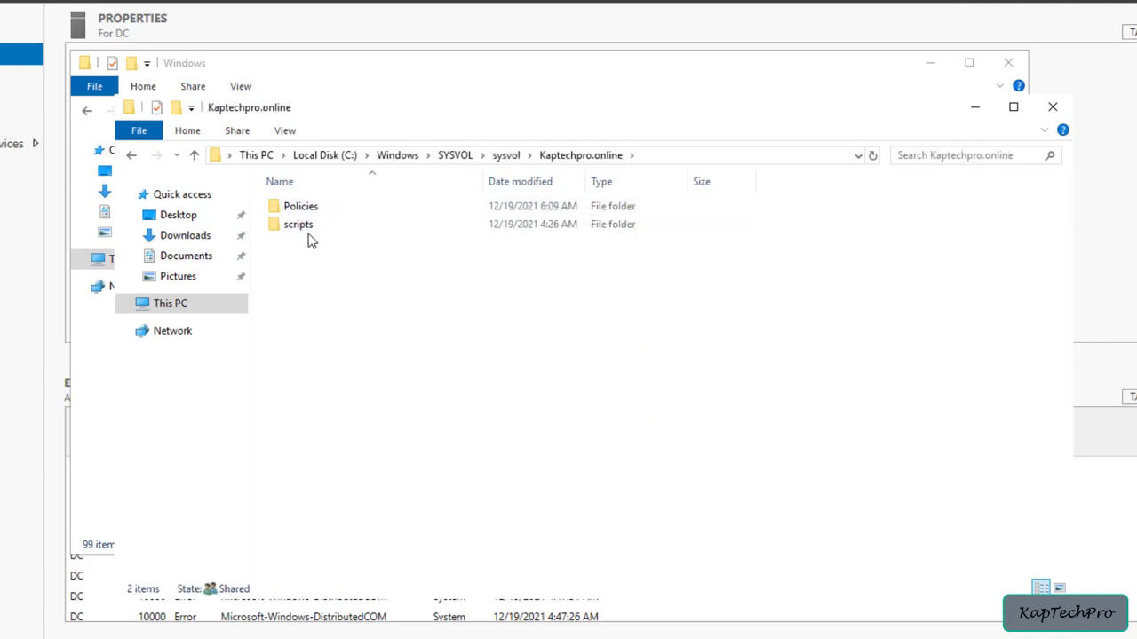
click(302, 214)
double_click(302, 213)
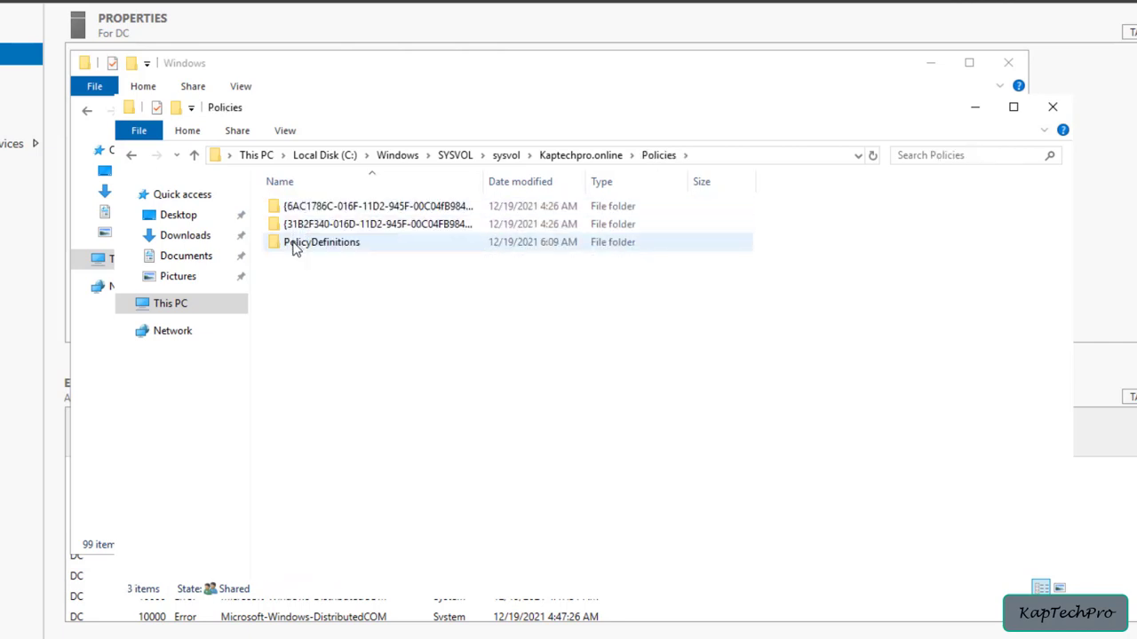
click(293, 250)
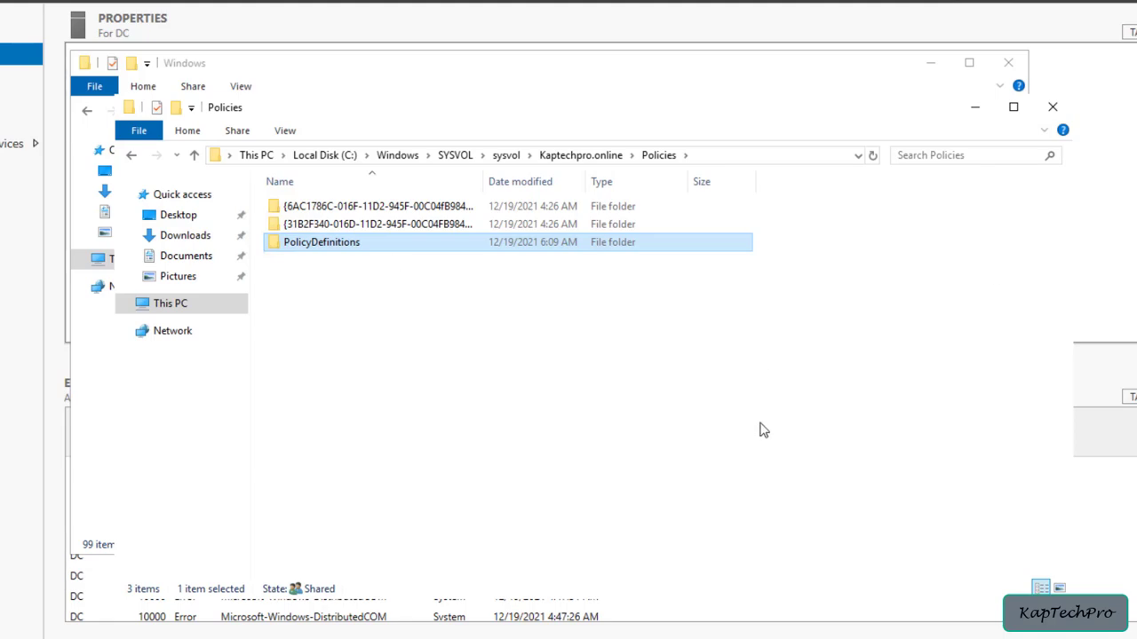
Minimize both File Explorer windows and launch Group Policy Management from Server Manager
click(931, 64)
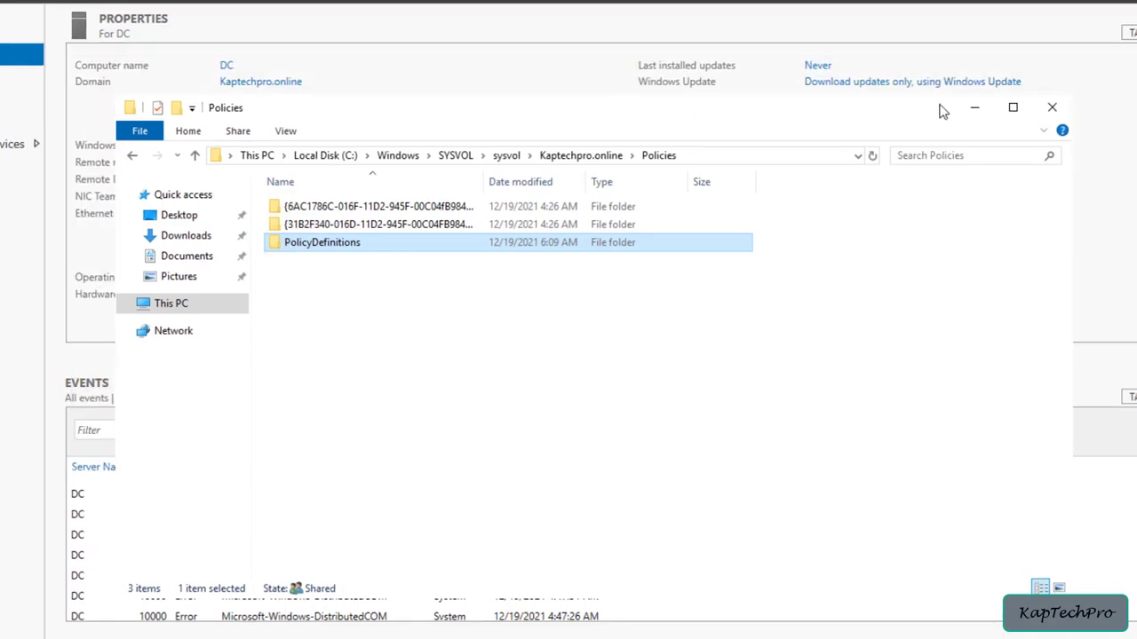
click(974, 106)
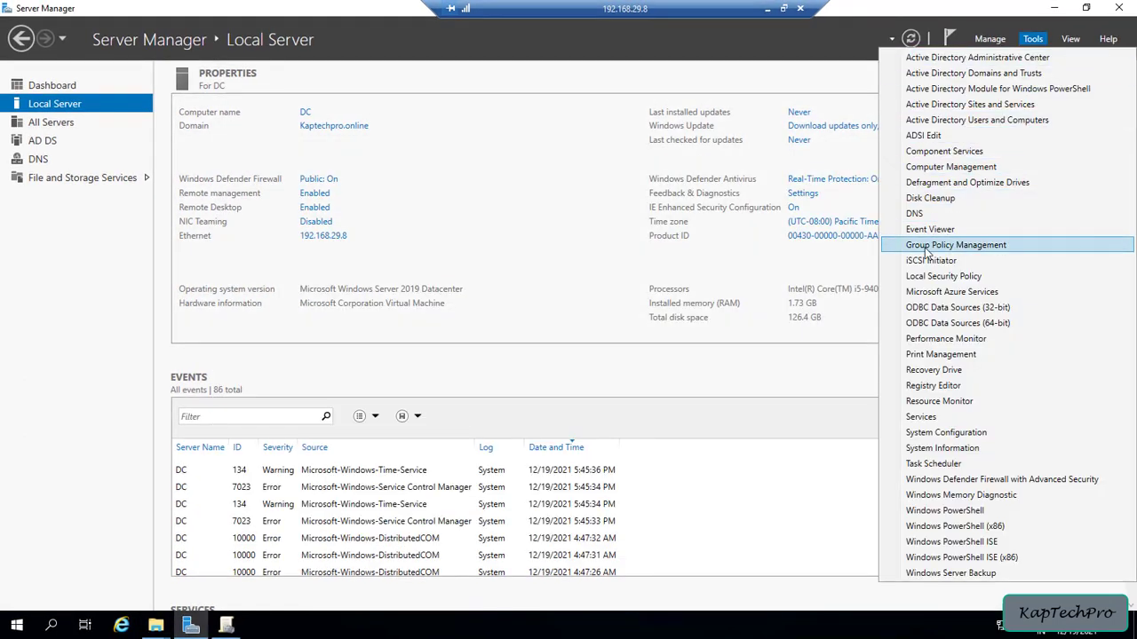
click(994, 245)
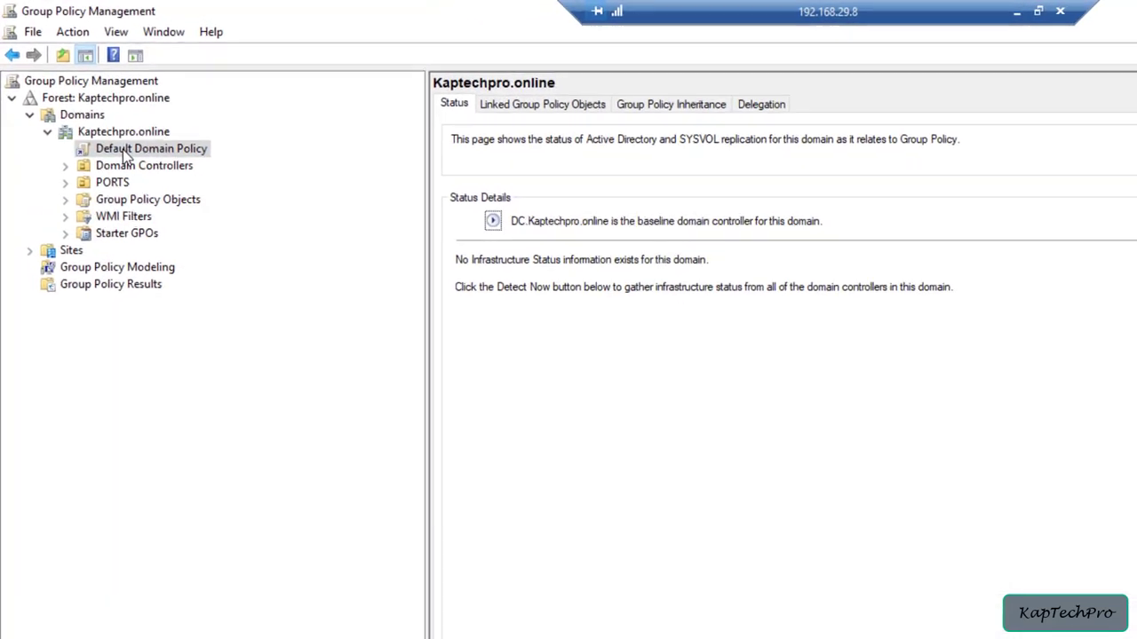
Open the Default Domain Policy of Kaptechpro.online for editing and maximize the editor window
click(124, 156)
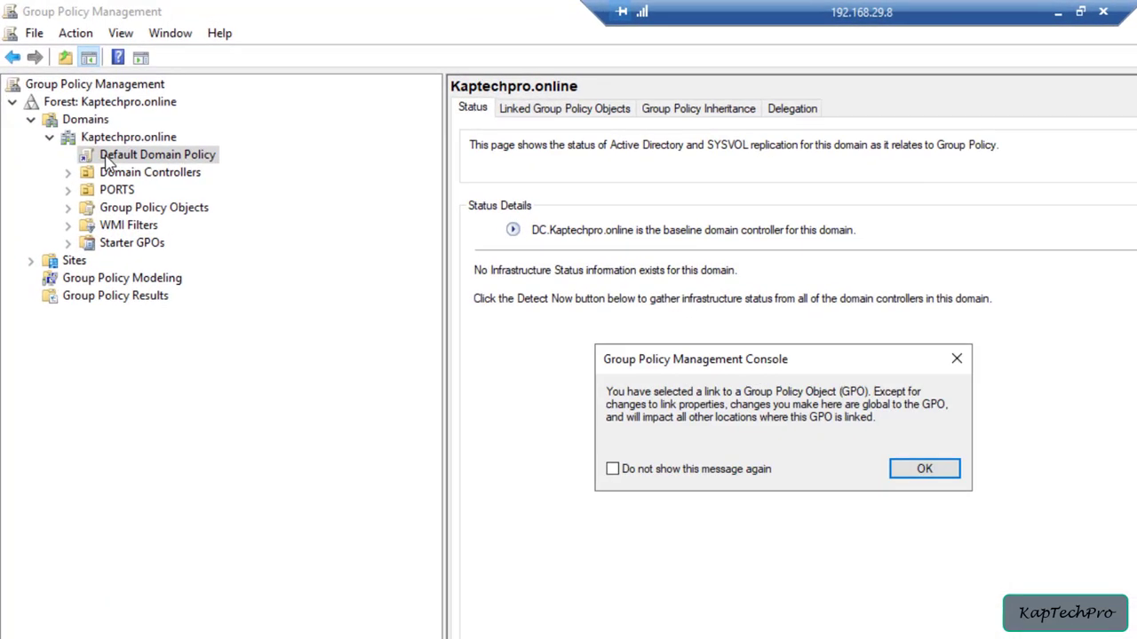
click(898, 449)
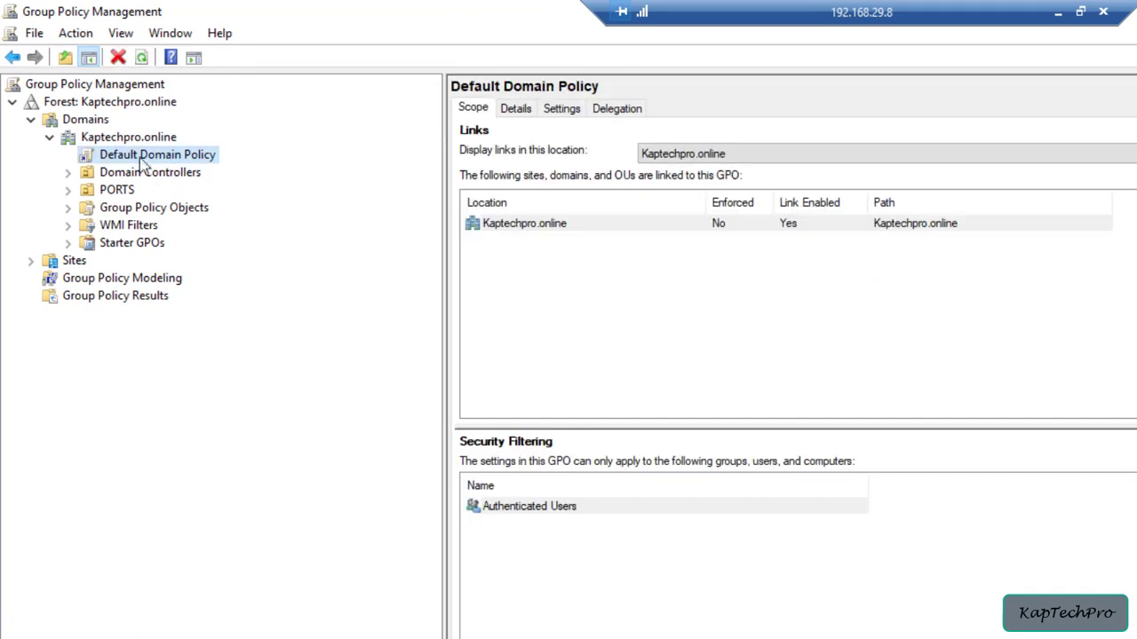
right_click(132, 162)
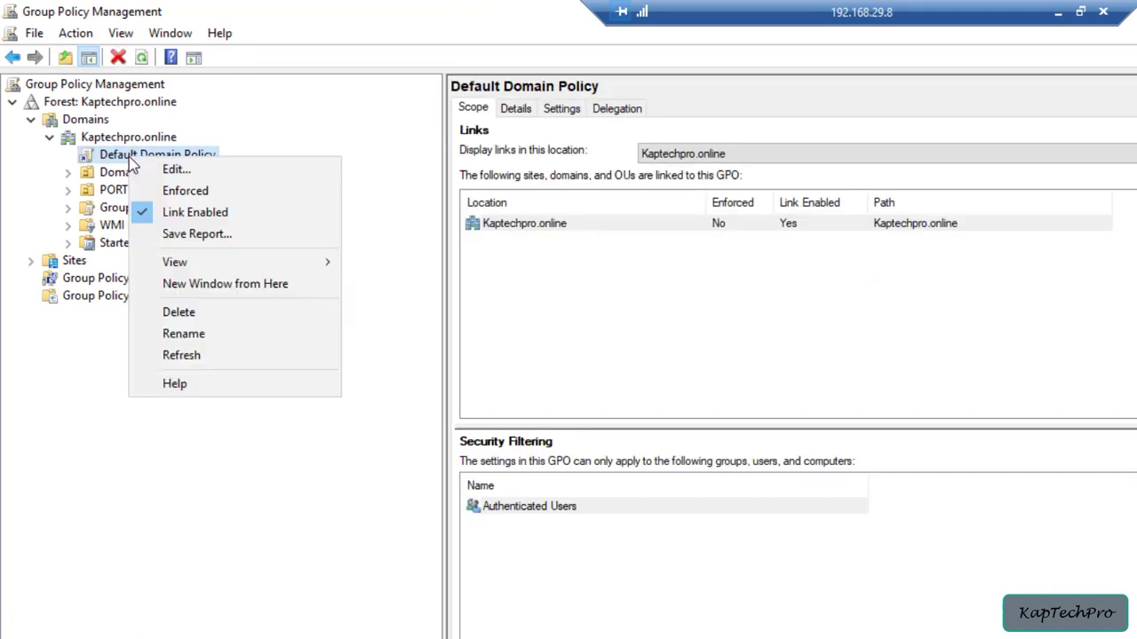
click(176, 175)
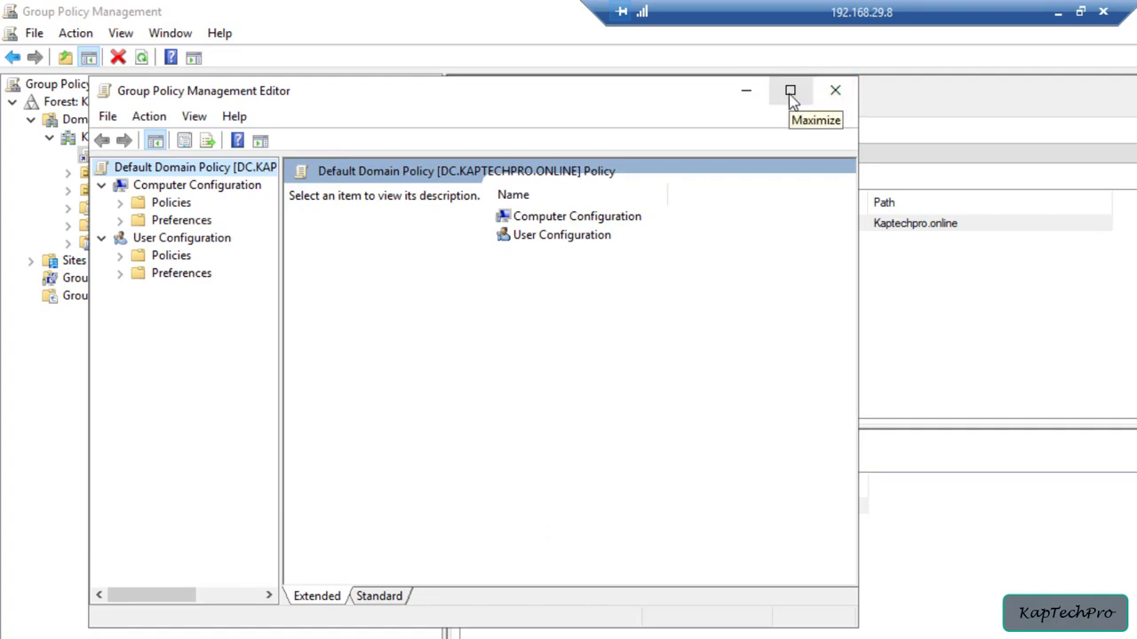
click(788, 97)
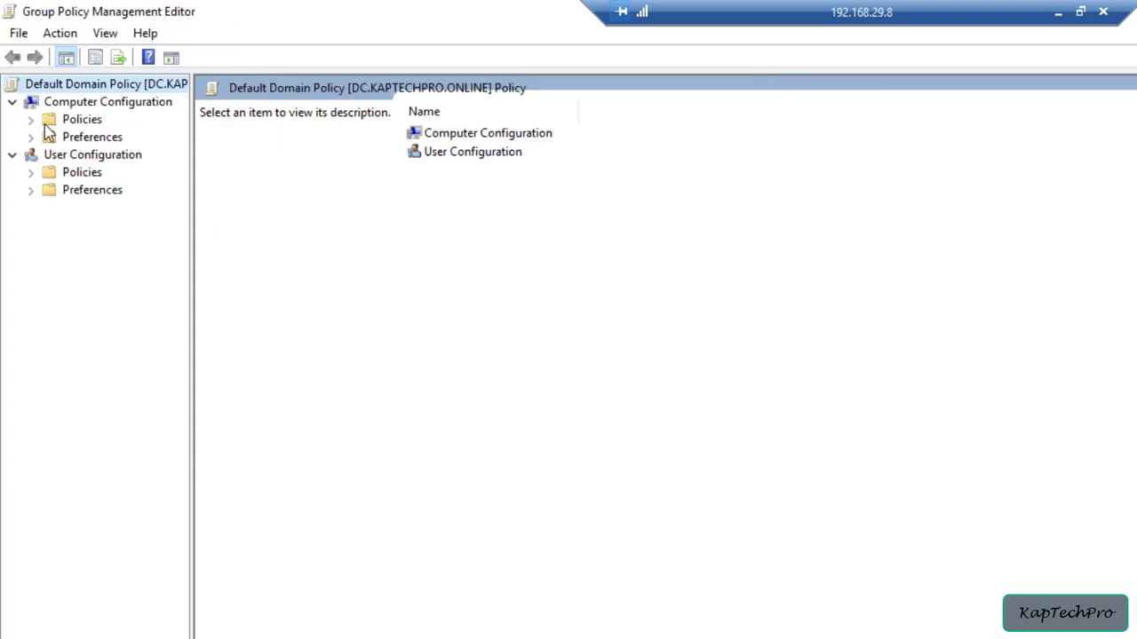
Expand Policies under Computer Configuration and widen the tree pane to read the full Administrative Templates label
click(31, 119)
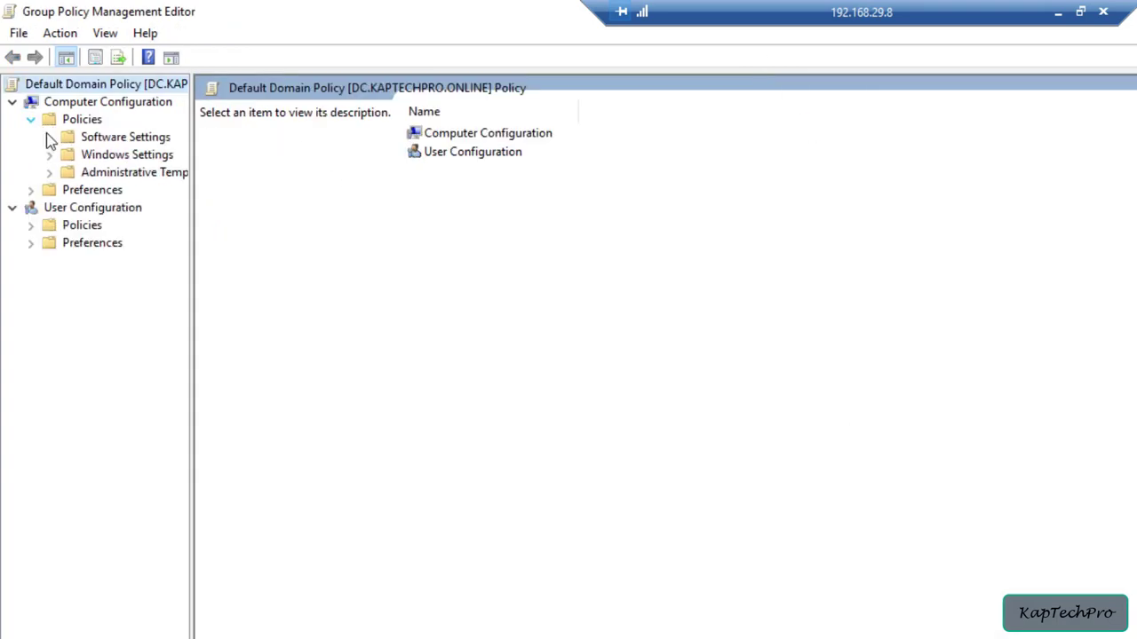
drag(192, 163, 514, 176)
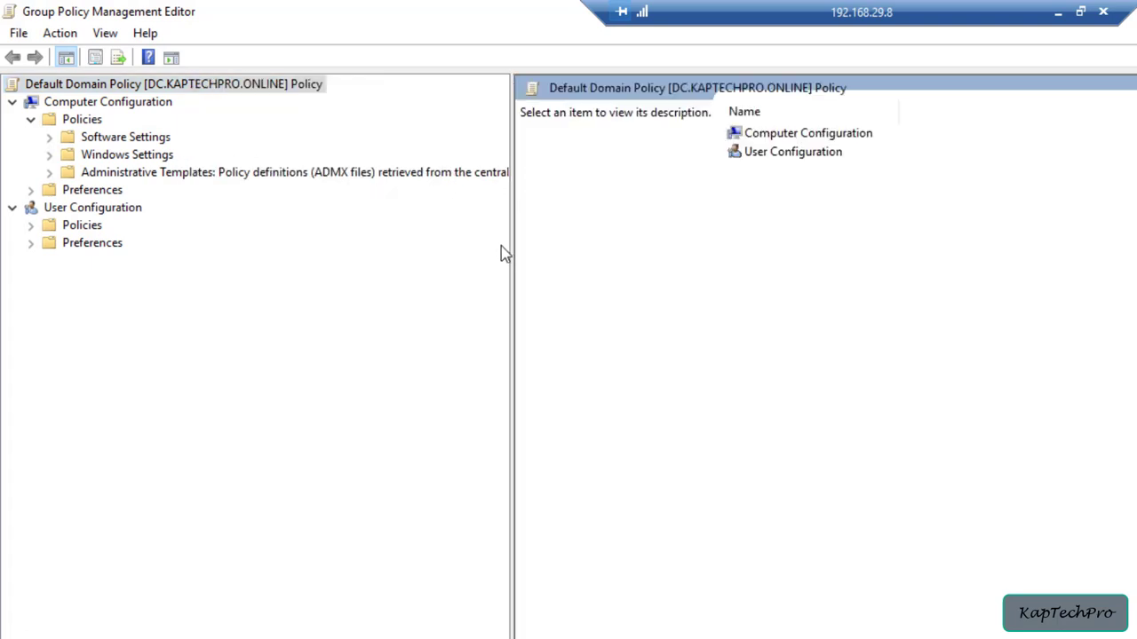
drag(511, 244, 802, 248)
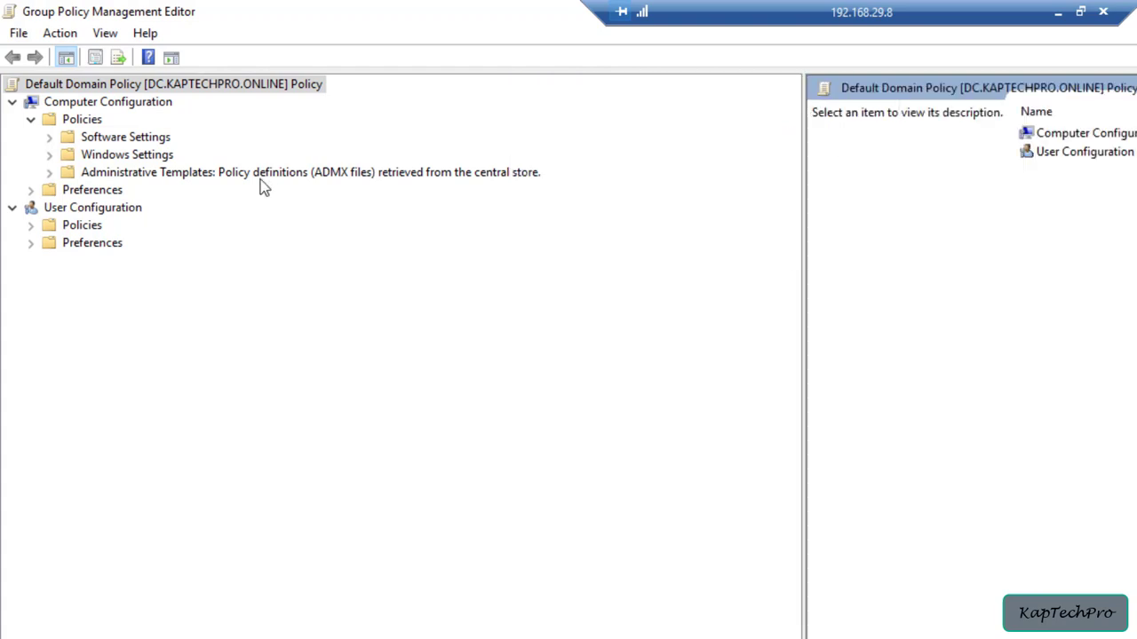